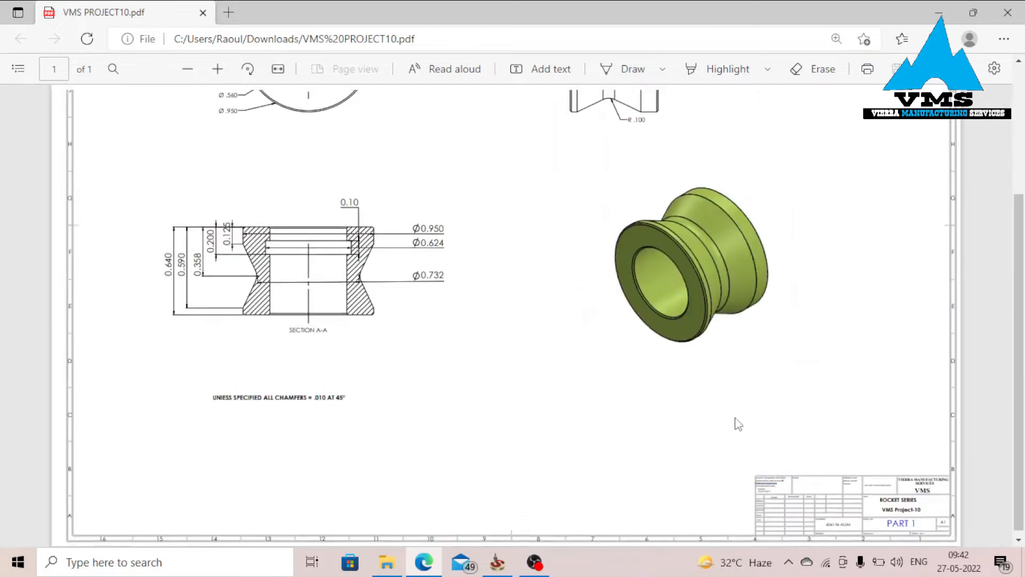
Step: Switch from the PDF drawing to SolidCAM, create a new part, and set its units to IPS
ctrl+scroll(402, 352, up, 2)
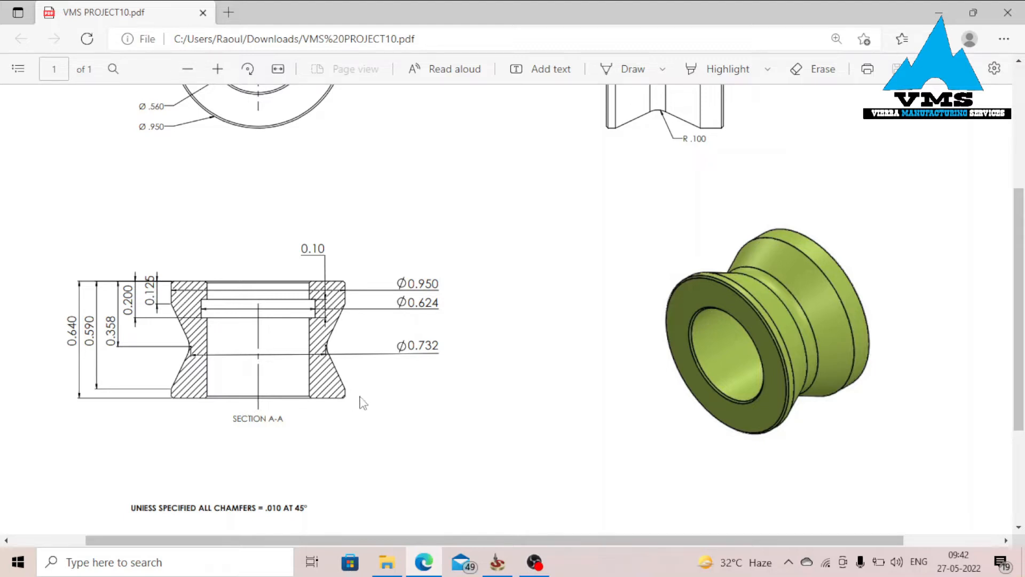
scroll(363, 403, up, 3)
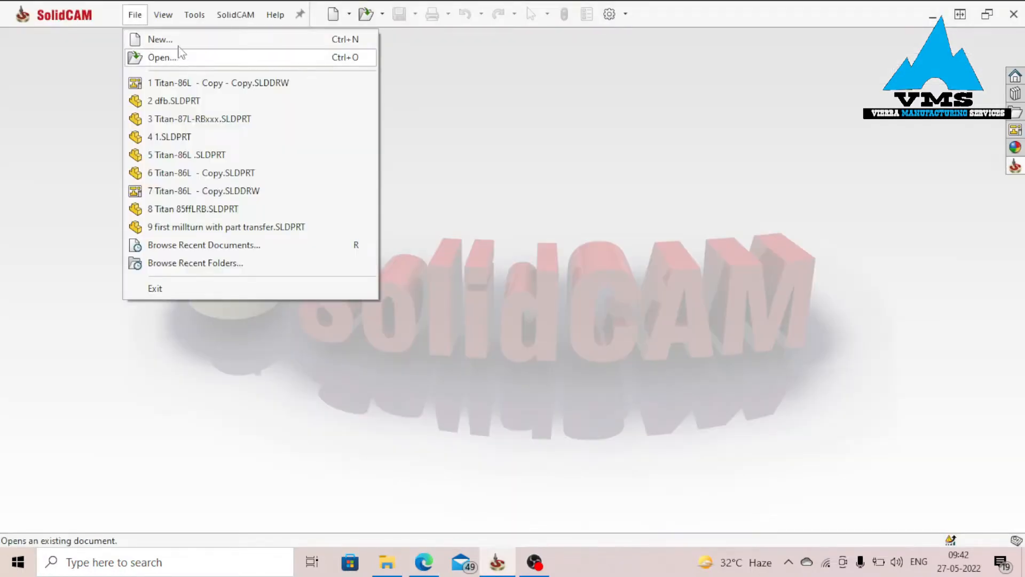
click(176, 41)
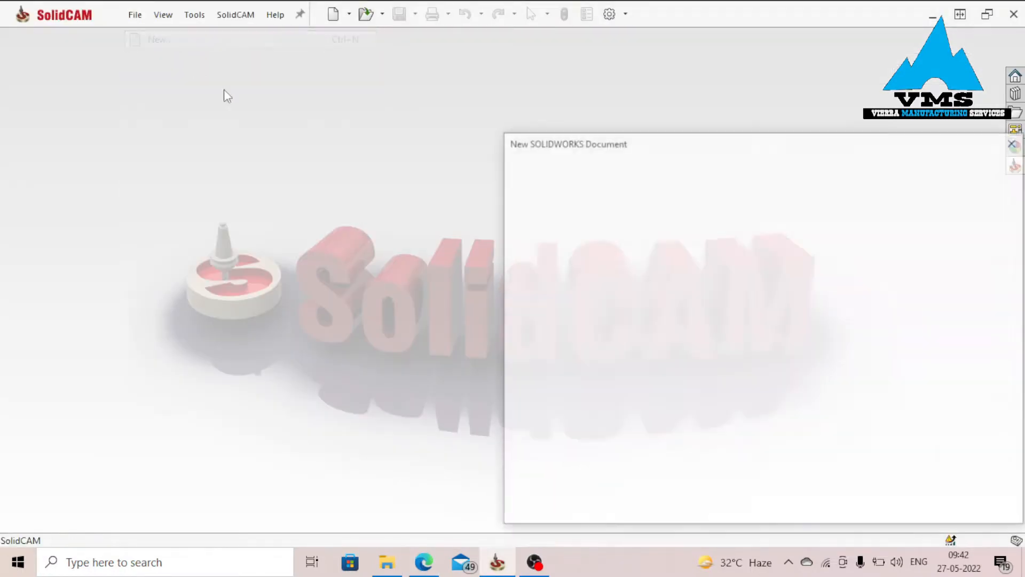
key(Return)
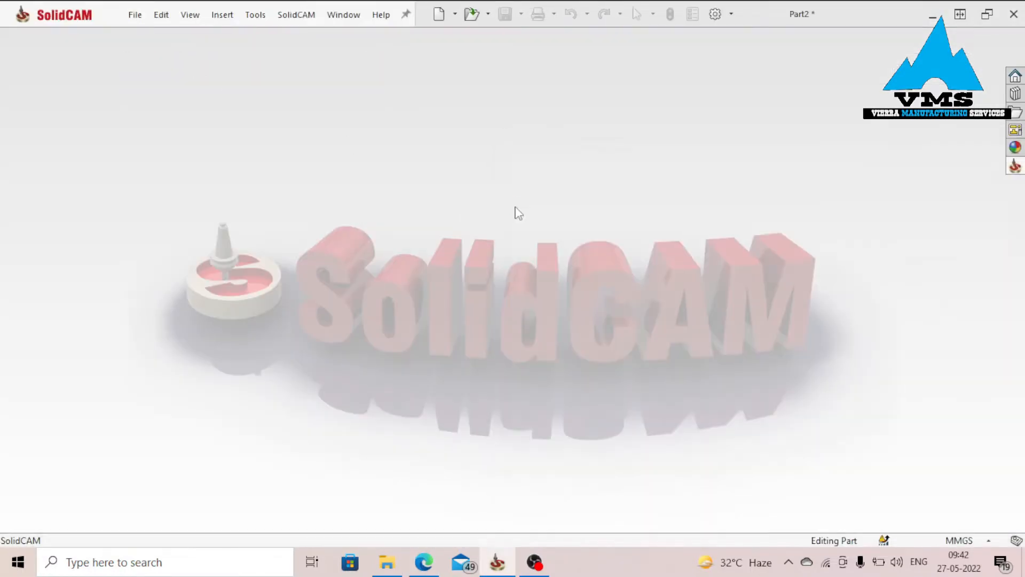
click(958, 540)
click(915, 503)
Step: Start a sketch on the Front Plane and draw a horizontal line about 3.45 in long leftward from the origin
click(68, 96)
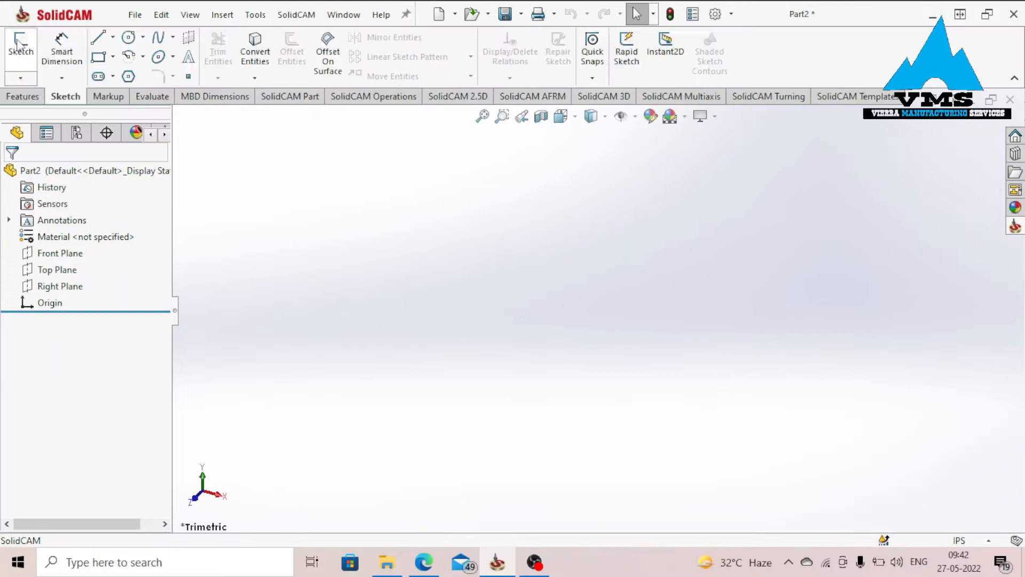
click(20, 45)
click(456, 185)
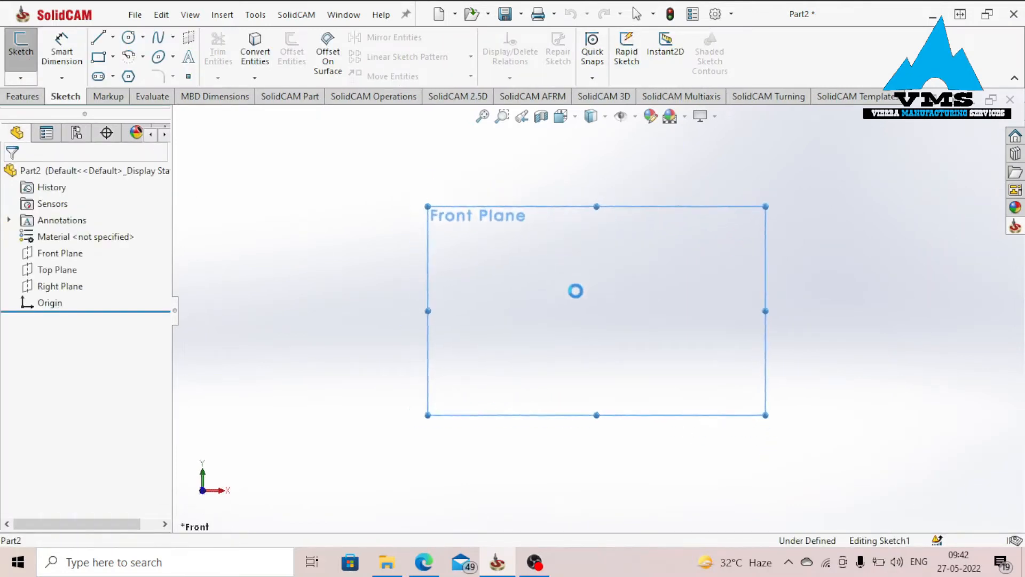
right_drag(503, 342, 385, 368)
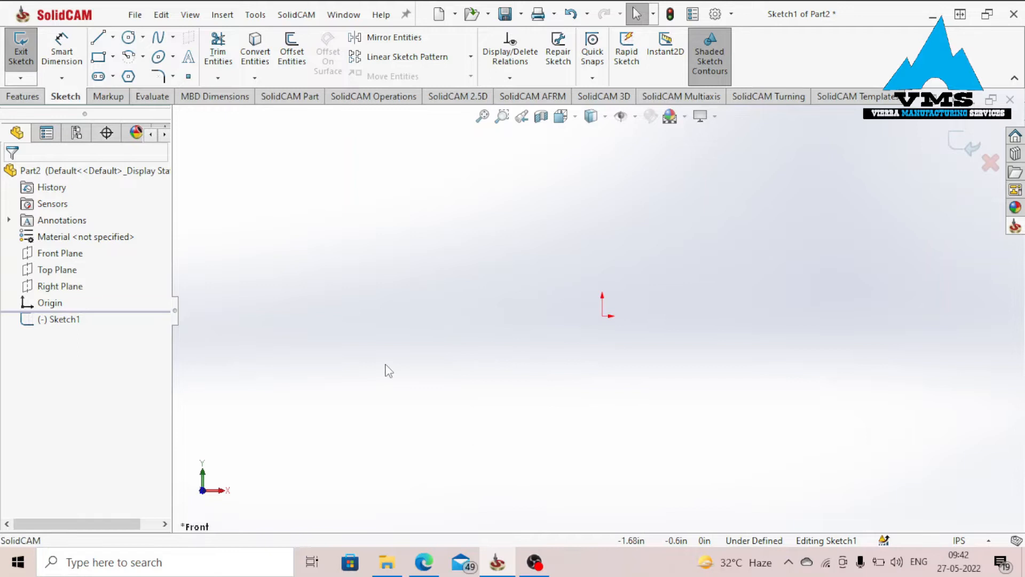
click(602, 316)
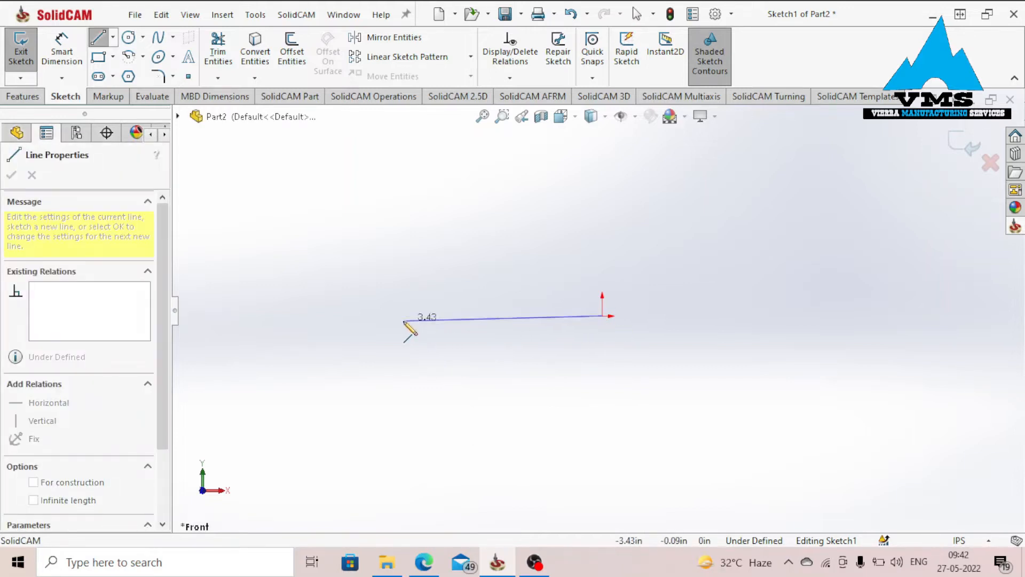
click(402, 316)
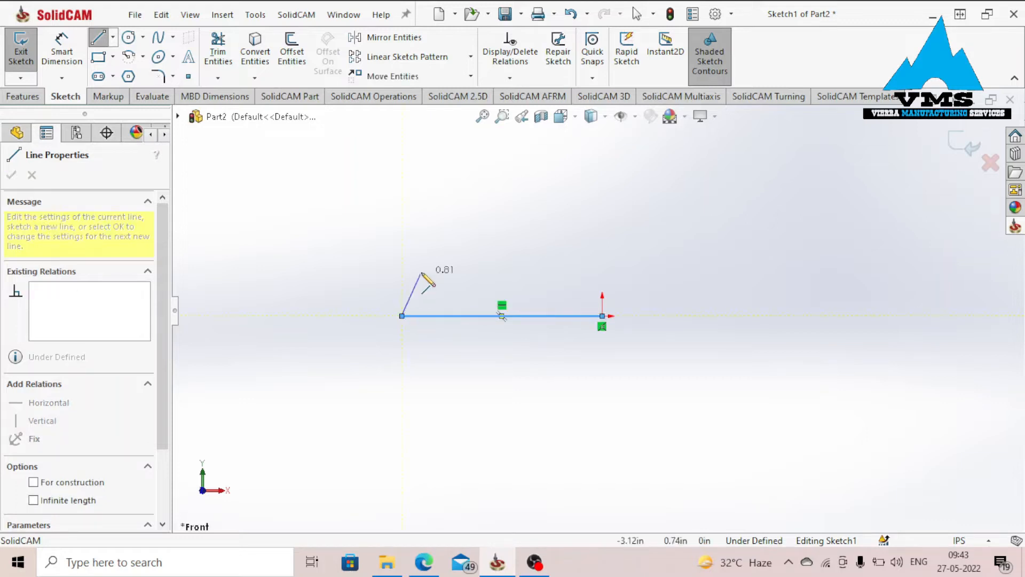
key(Escape)
Step: Draw a vertical line about 3.19 in long straight down from the origin
right_drag(522, 254, 452, 255)
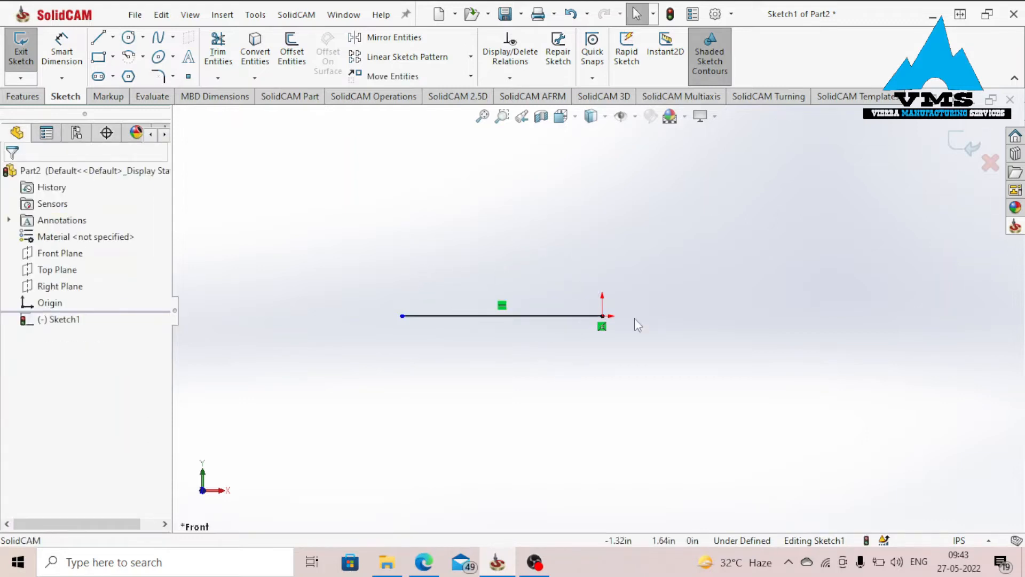
click(603, 316)
click(606, 501)
key(Escape)
scroll(622, 495, down, 1)
Step: Dimension the vertical line below the origin at 0.64 in
right_drag(704, 334, 704, 302)
click(598, 362)
click(665, 363)
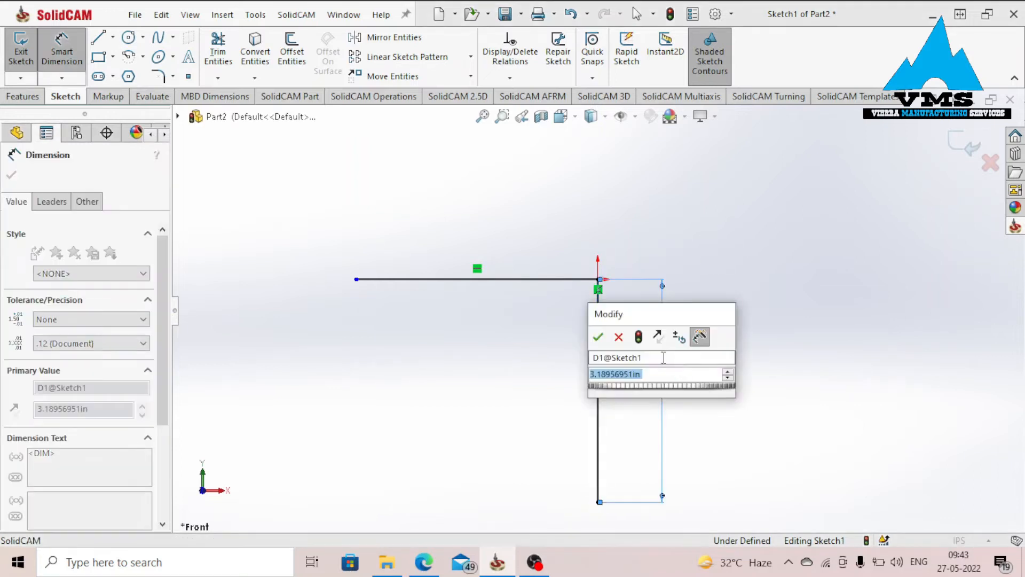
text(.64)
key(Return)
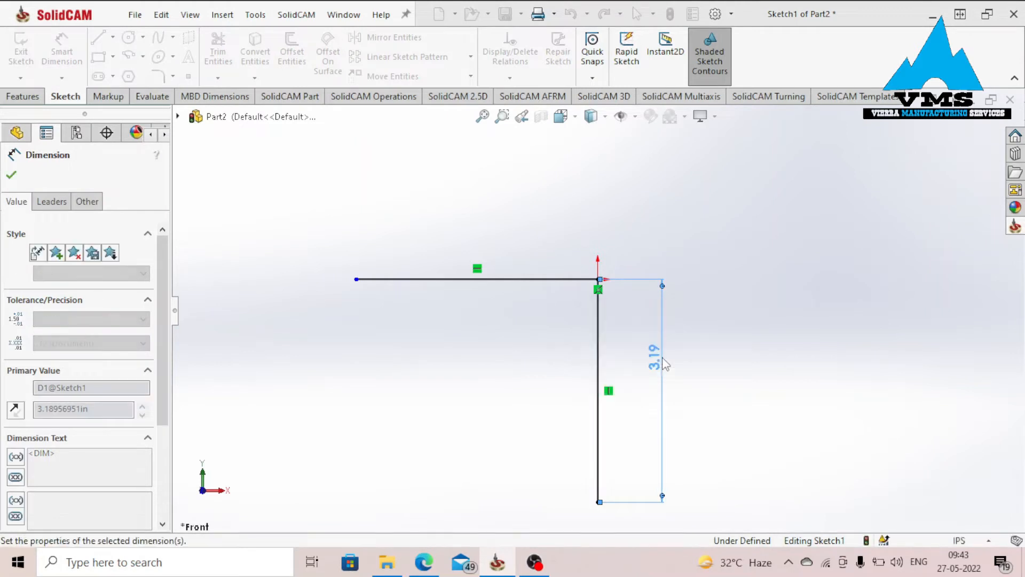
Step: Dimension the horizontal line at the origin at .95/2 in
click(482, 244)
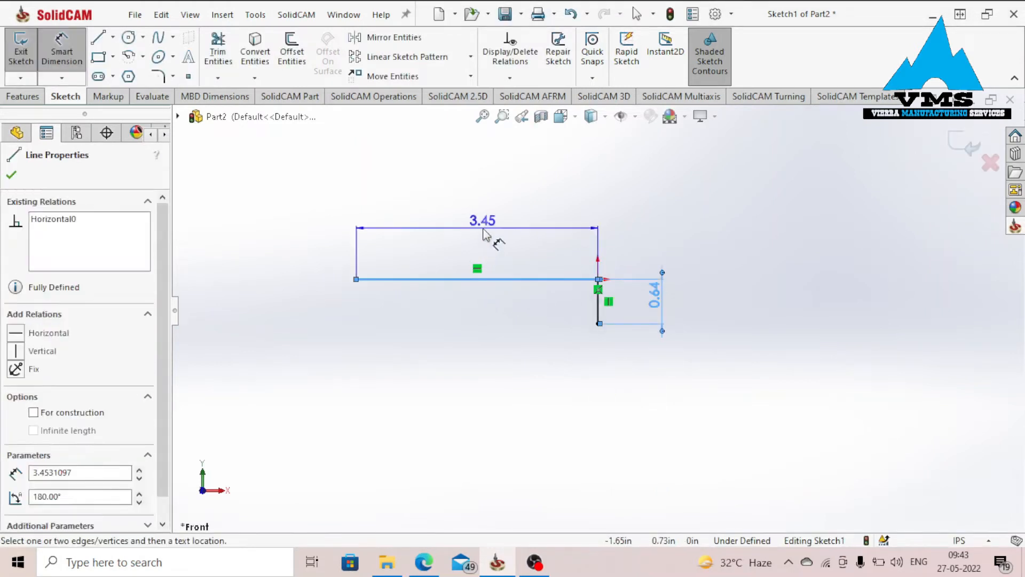
click(486, 235)
text(.95/2)
key(Return)
Step: Close the profile with lines from the horizontal line's free end: about 0.26 in down, an inward V-notch, a short vertical, and a bottom edge
right_drag(799, 231, 731, 231)
click(466, 242)
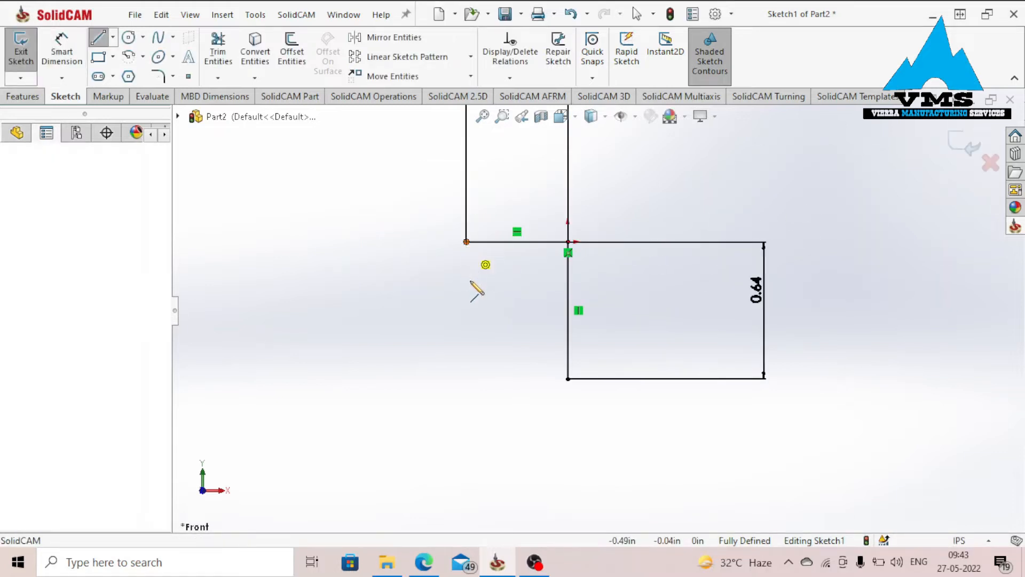
click(466, 296)
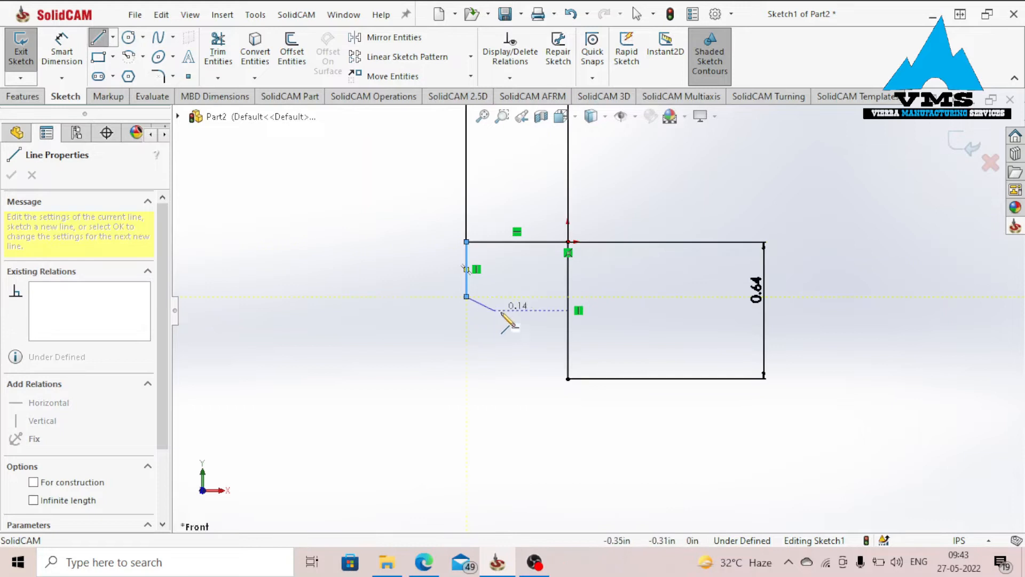
click(531, 324)
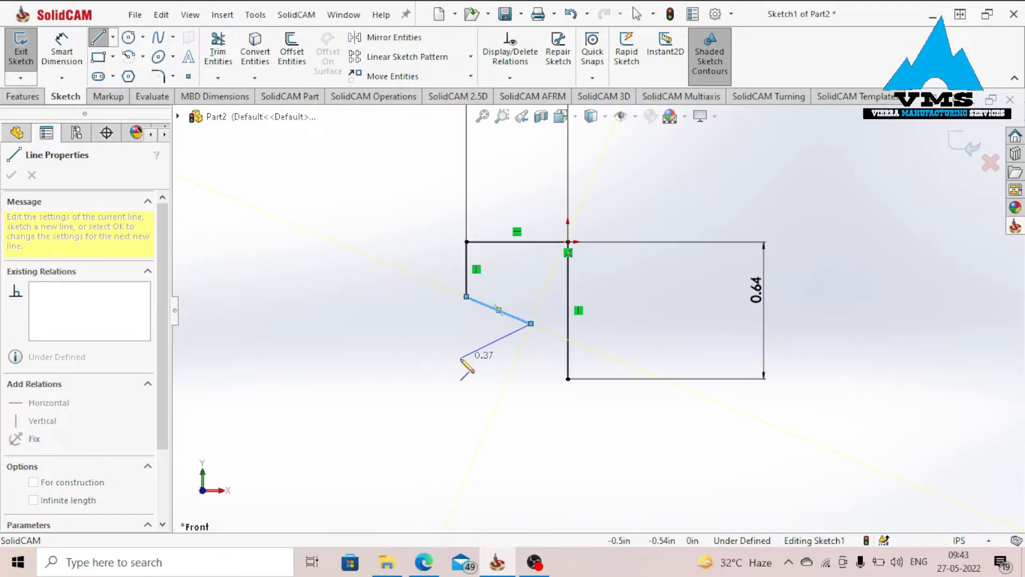
click(460, 357)
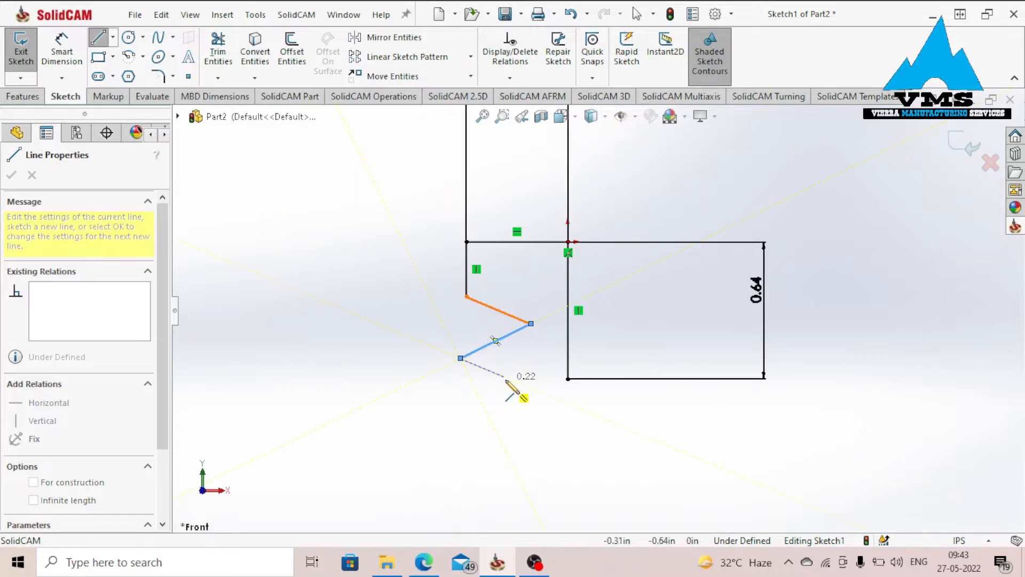
click(461, 379)
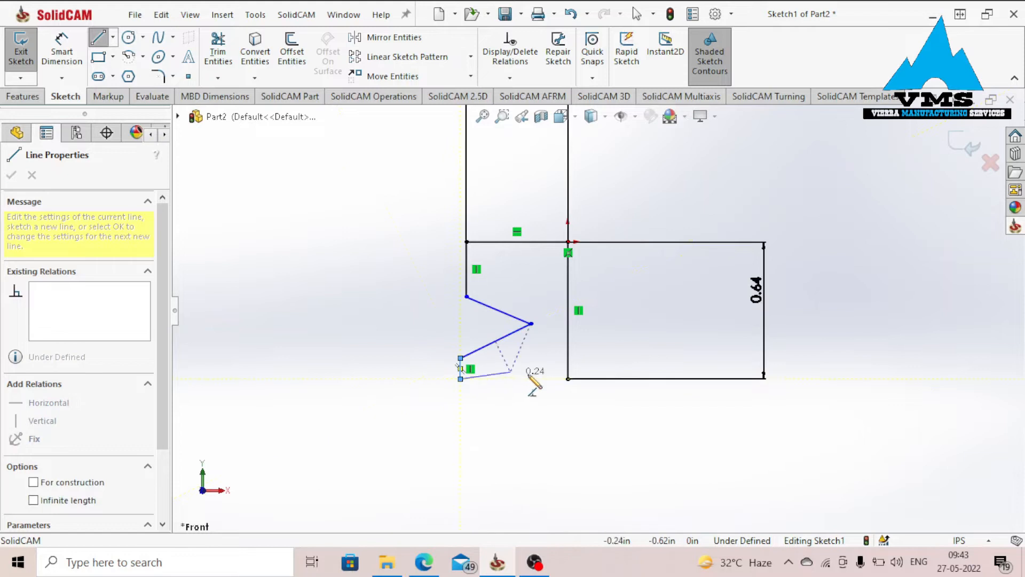
click(567, 379)
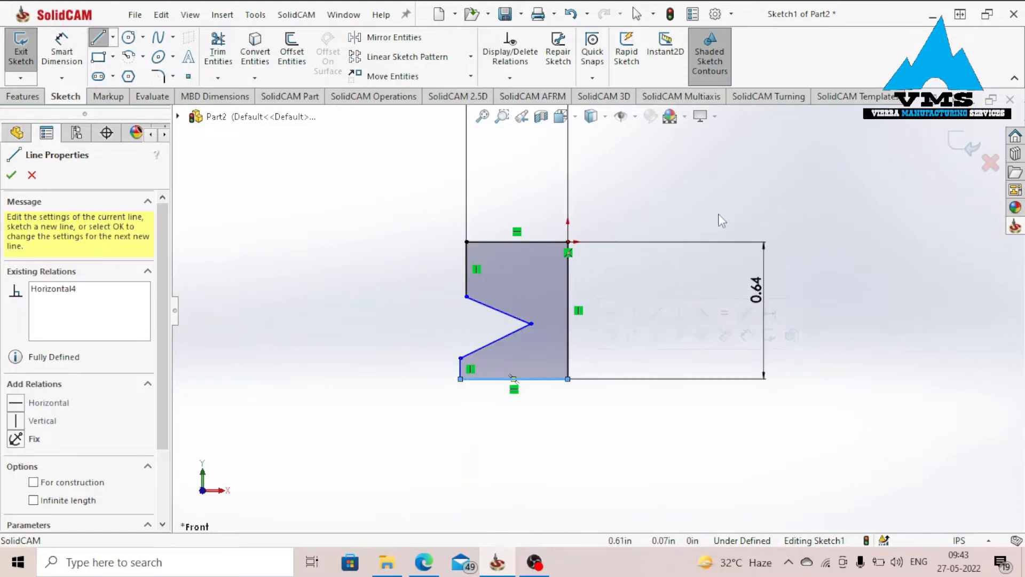
key(Escape)
key(Escape)
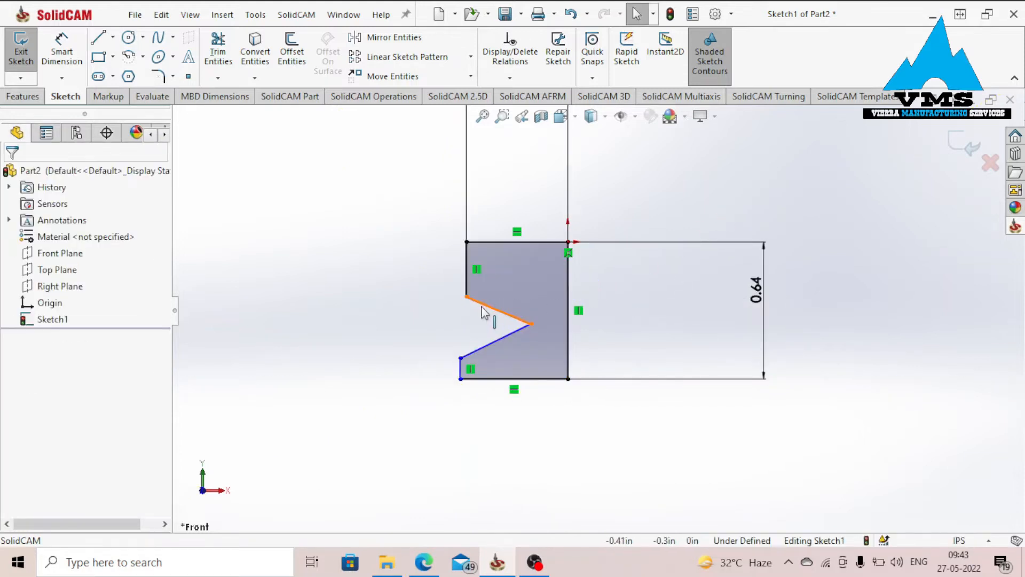
Step: Add a Vertical relation between the upper and lower outer corner points of the V-notch
click(467, 297)
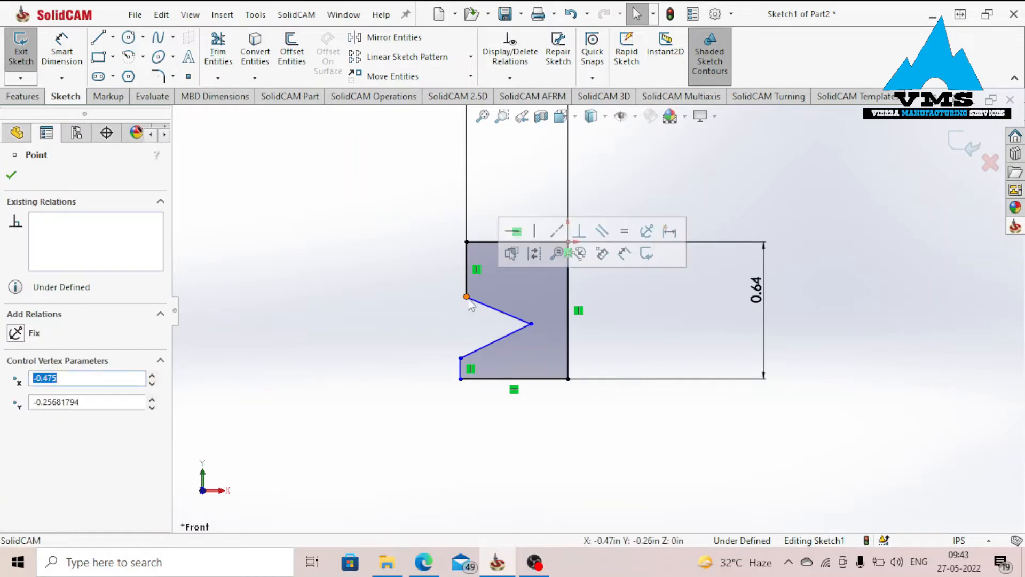
ctrl+click(461, 357)
click(22, 435)
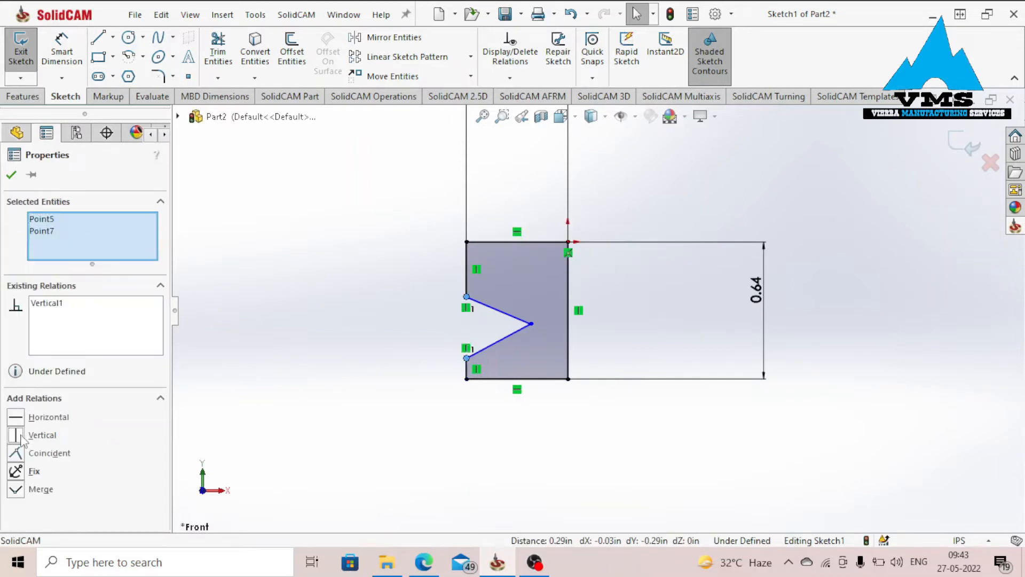
click(12, 175)
Step: Dimension the vertical edge above the V-notch at 0.125 in
right_drag(408, 262, 449, 226)
right_drag(394, 281, 388, 223)
click(465, 286)
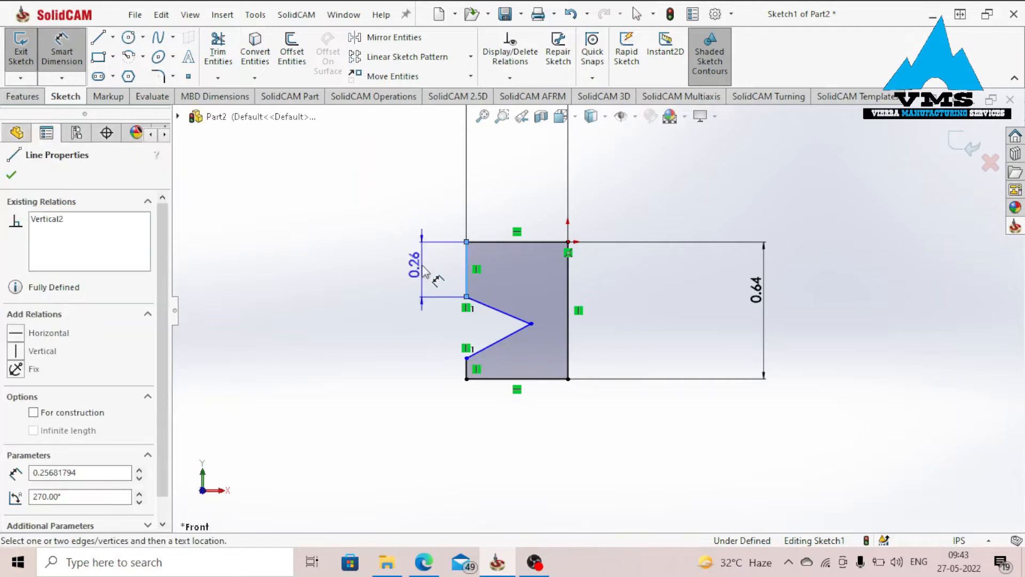
click(421, 270)
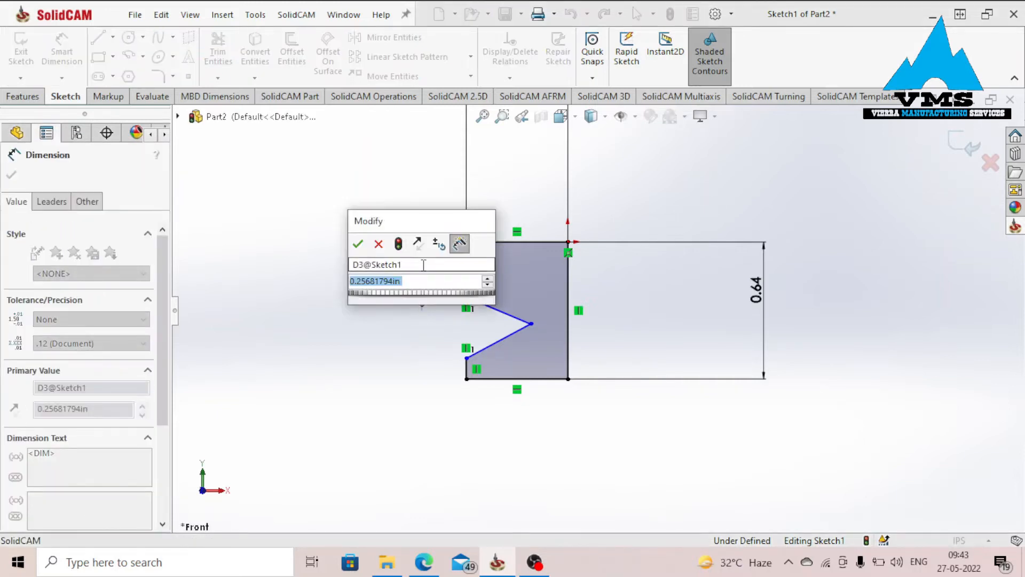
text(.25)
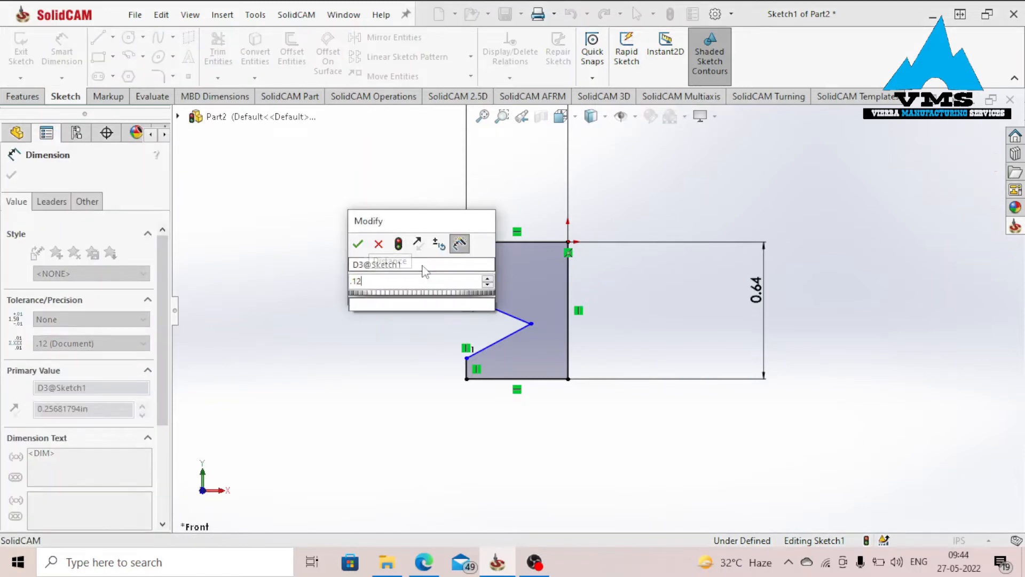
key(Return)
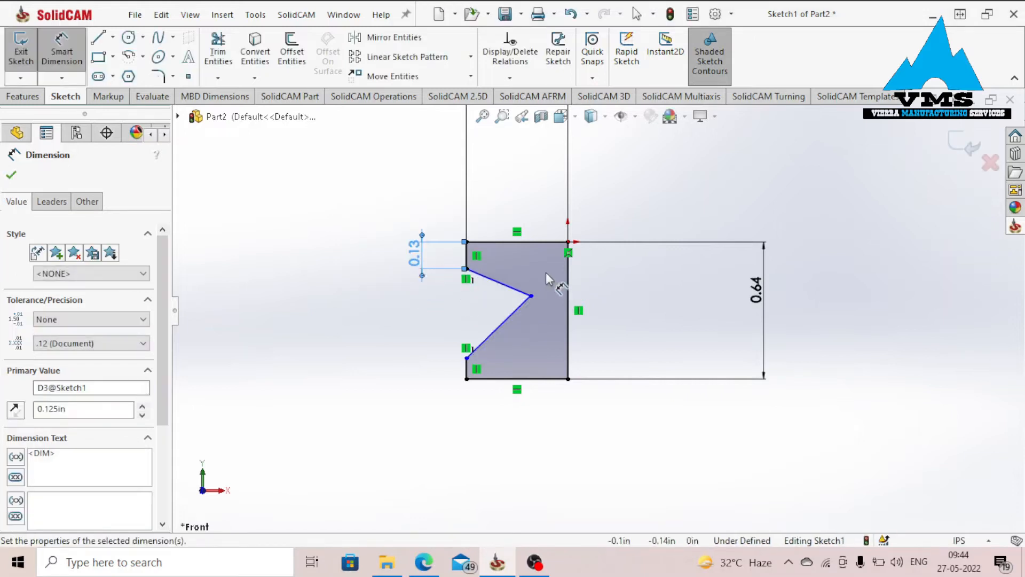
Step: Dimension the distance from the profile's top edge to the lower outer corner of the V-notch at 0.590 in
scroll(548, 280, down, 1)
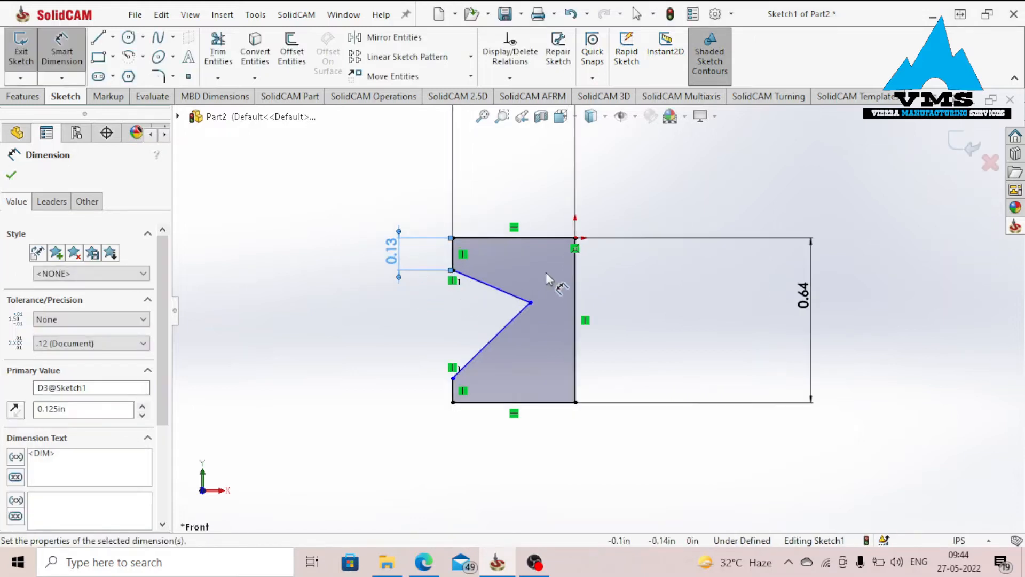
click(474, 237)
click(452, 378)
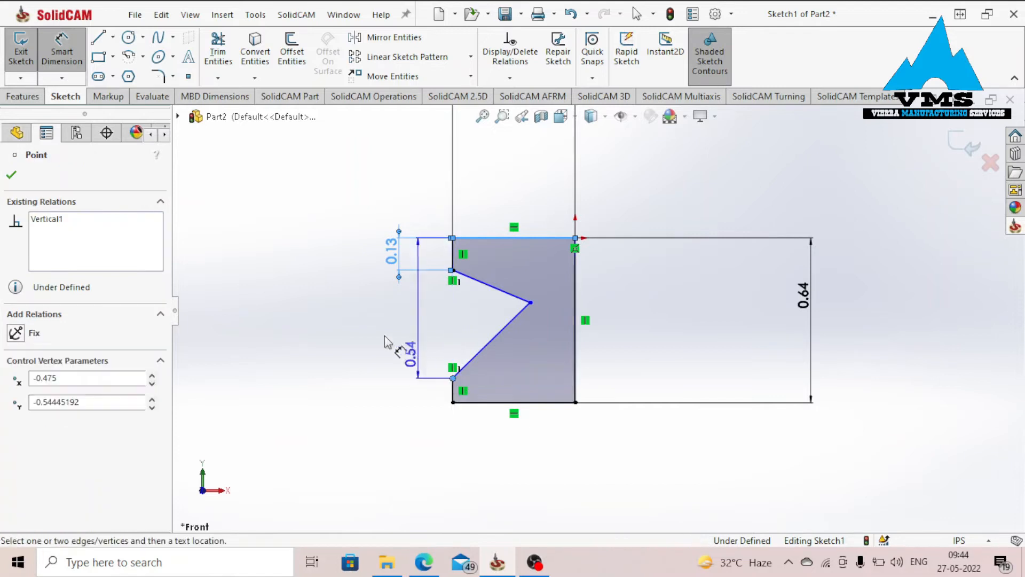
click(307, 317)
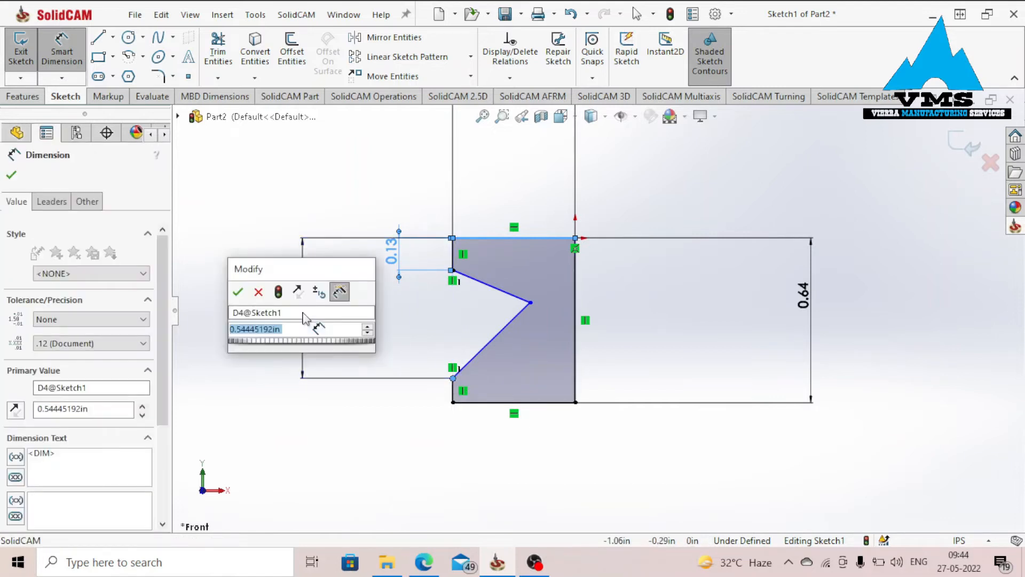
text(.)
text(54)
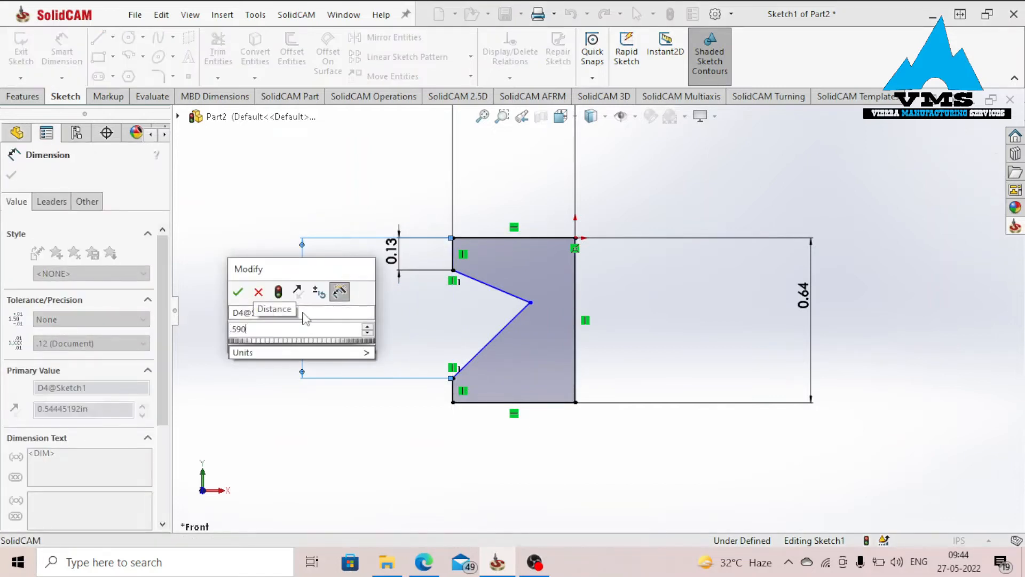
key(Return)
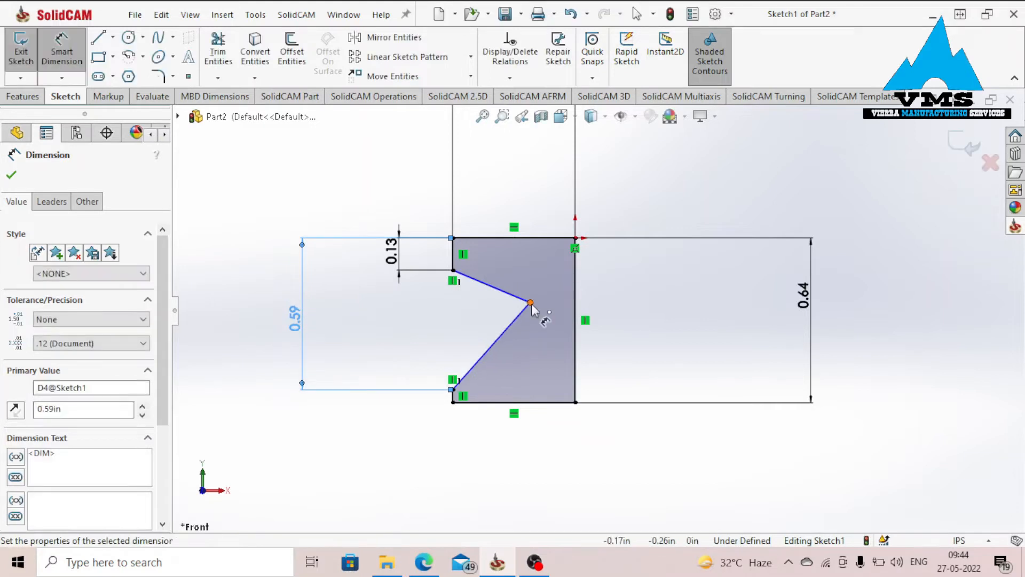
Step: Dimension the distance from the profile's top edge to the V-notch's inner vertex at 0.358 in
click(530, 303)
click(532, 240)
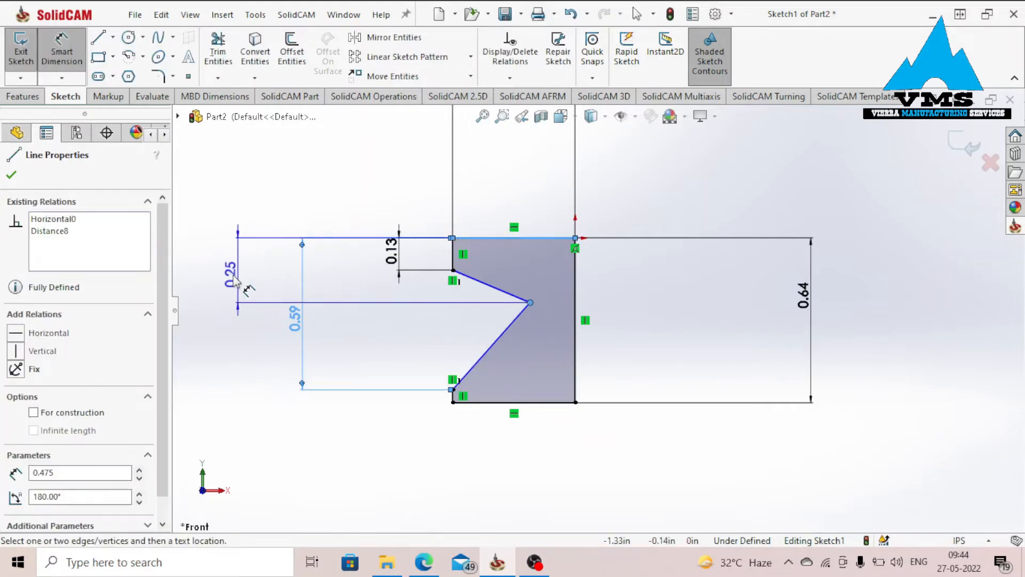
click(235, 281)
text(.358)
key(Return)
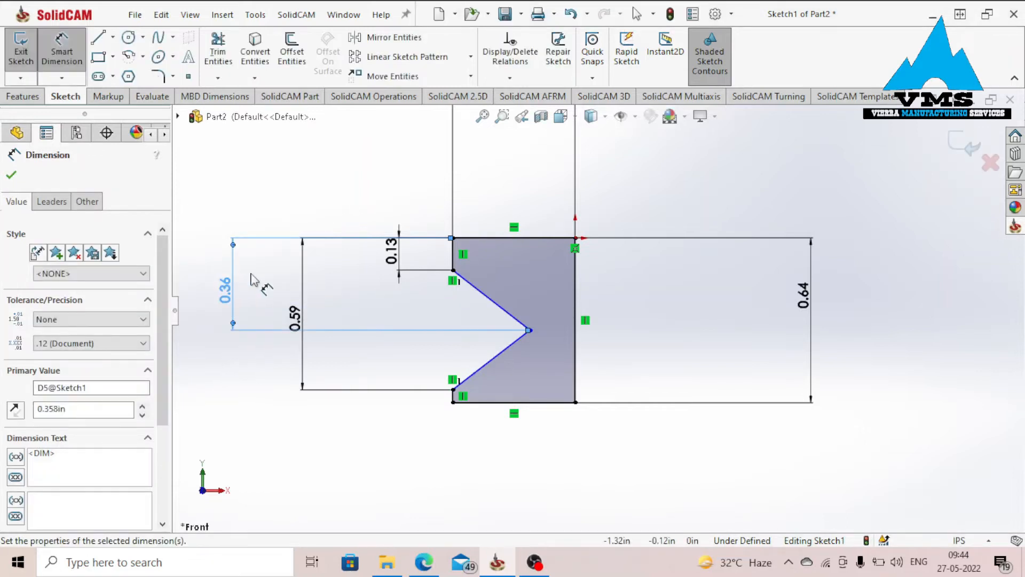
Step: Dimension the horizontal distance from the V-notch's inner vertex to the profile's vertical axis edge at .732/2 in
click(576, 327)
click(529, 330)
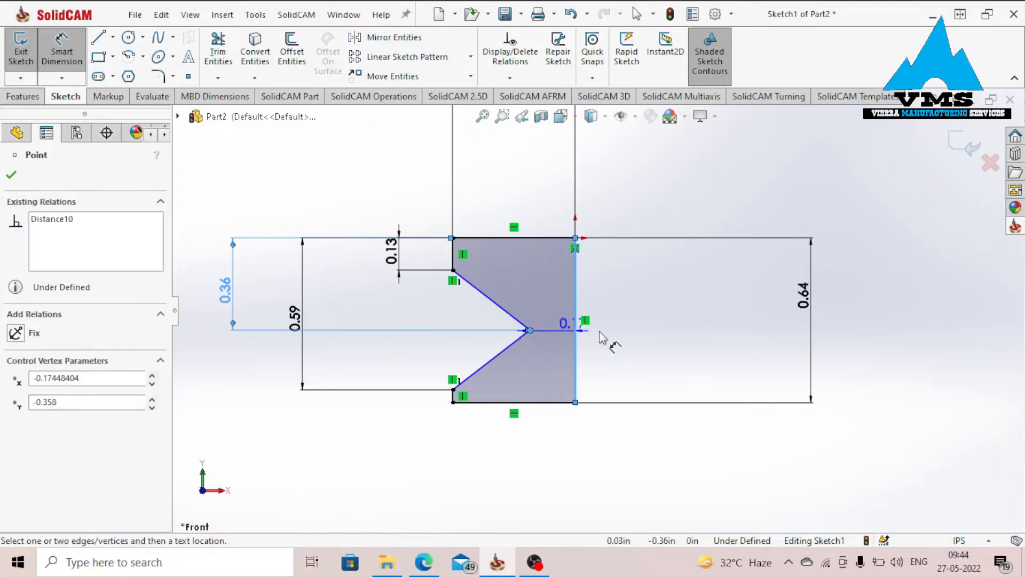
click(665, 335)
text(.732)
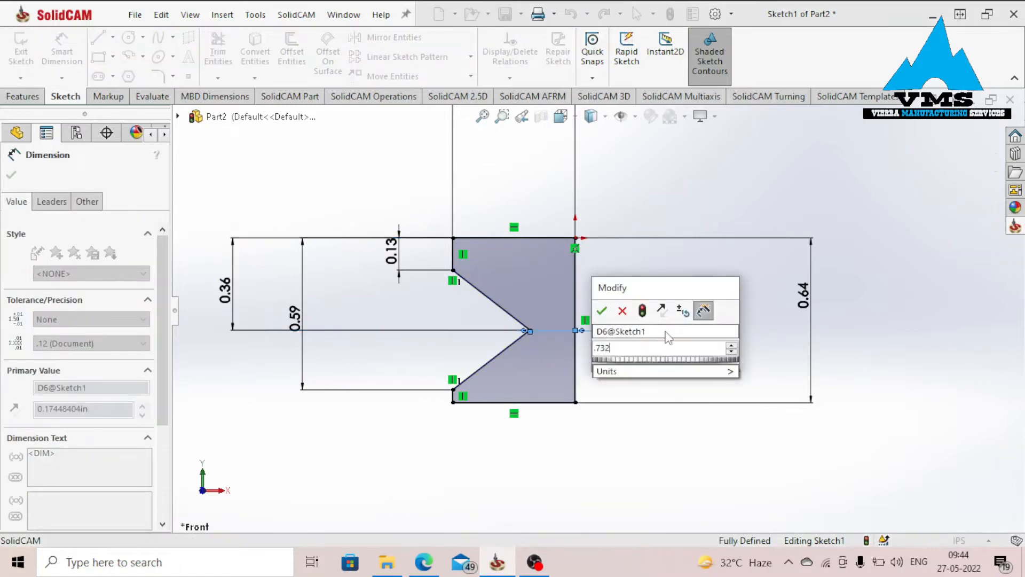
text(/2)
key(Return)
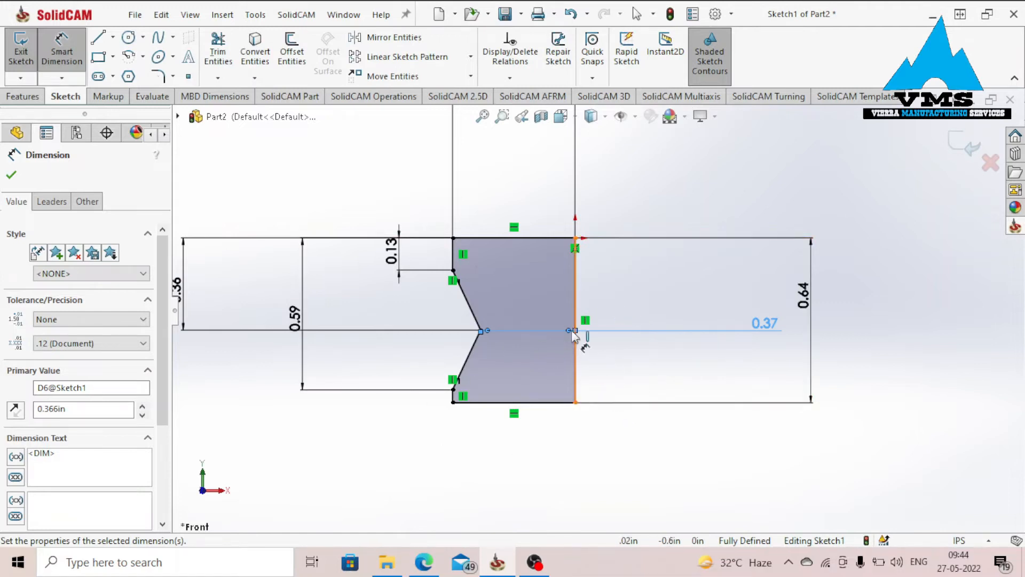
Step: Revolve the profile 360 degrees about its long vertical edge through the origin
click(22, 96)
click(72, 51)
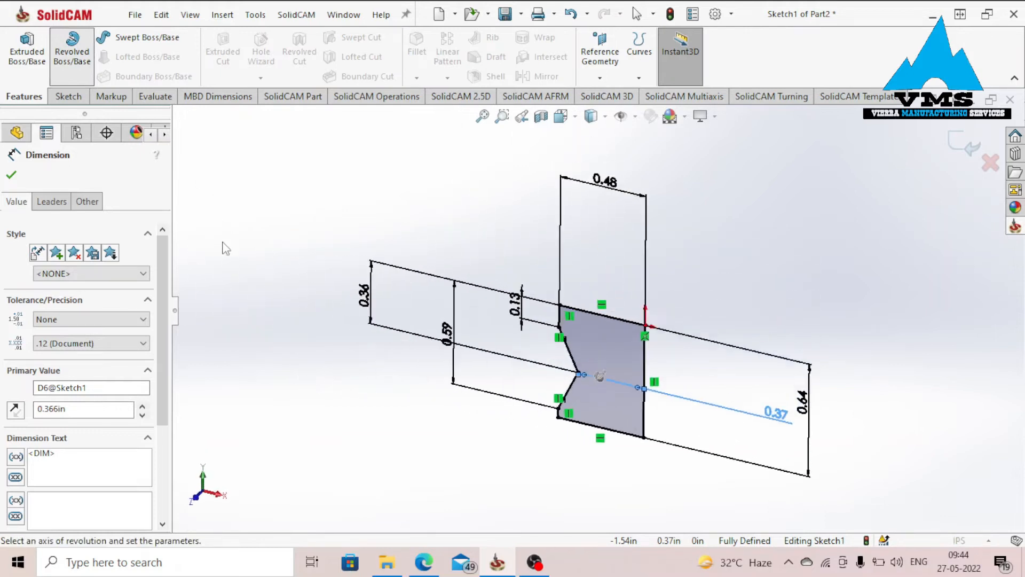
click(652, 374)
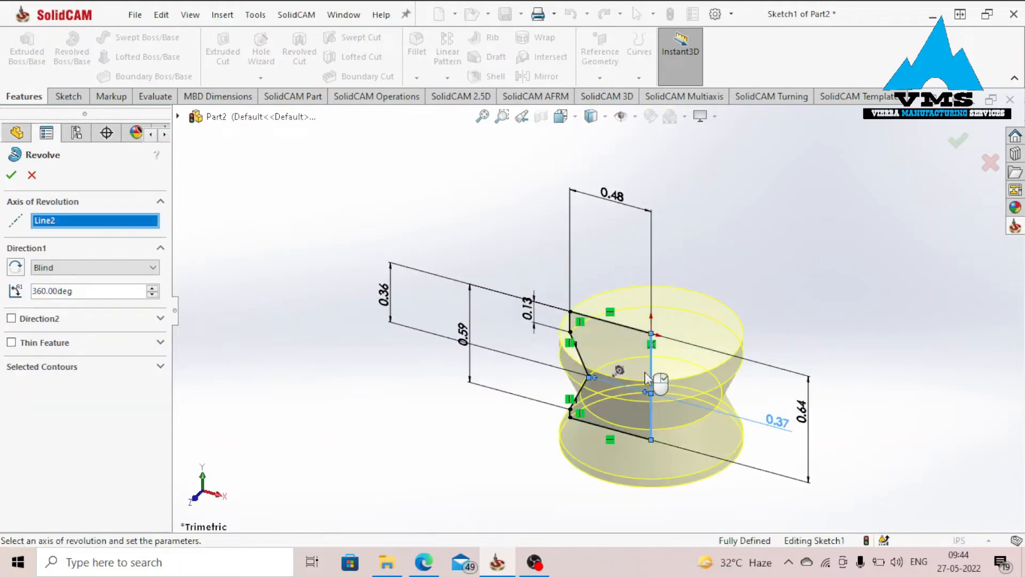
click(13, 177)
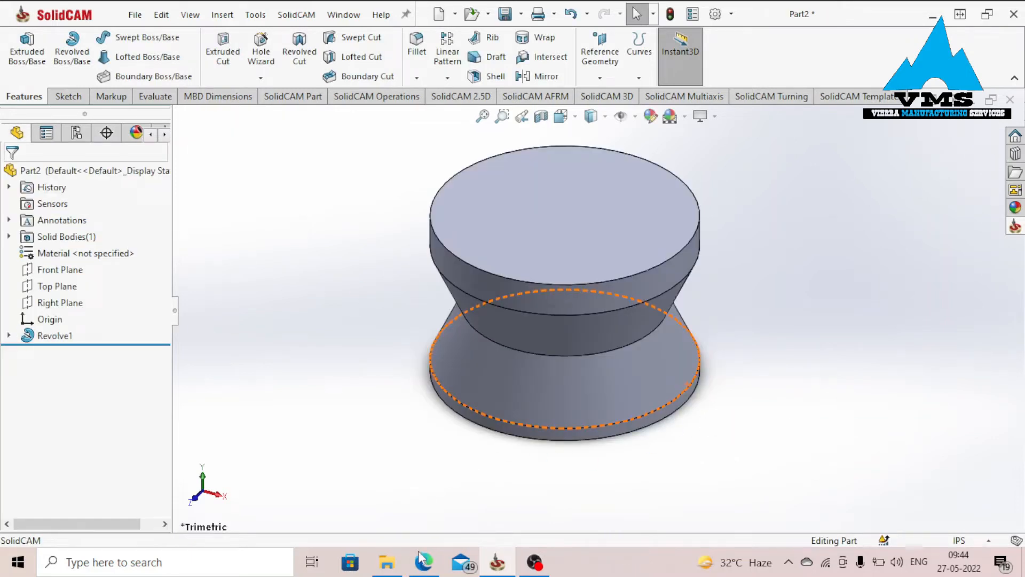
Step: Switch to the VMS PROJECT10 PDF in Edge and examine the bore and internal groove dimensions in the plan view and Section A-A
click(425, 560)
scroll(414, 260, up, 1)
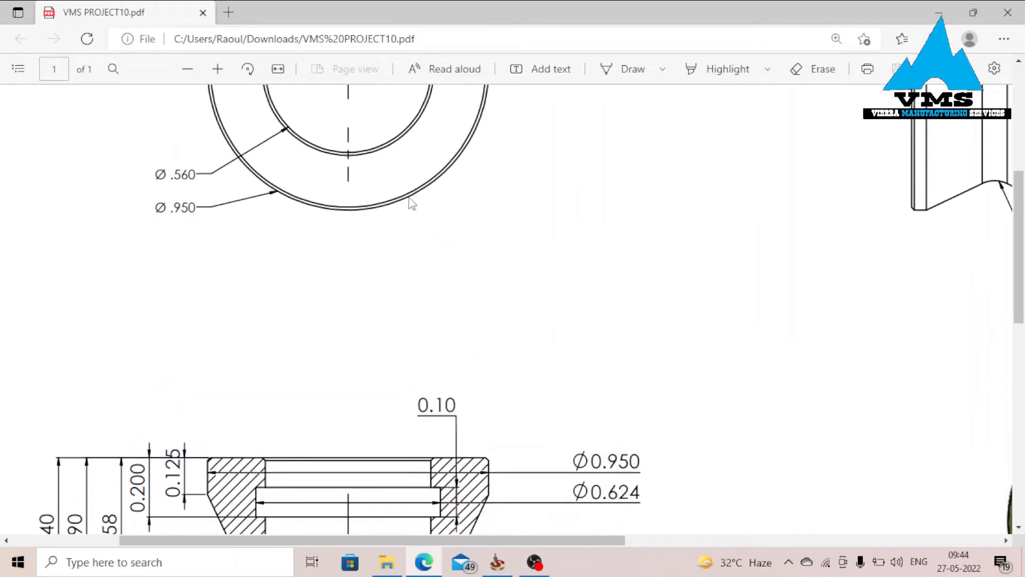
scroll(434, 180, down, 3)
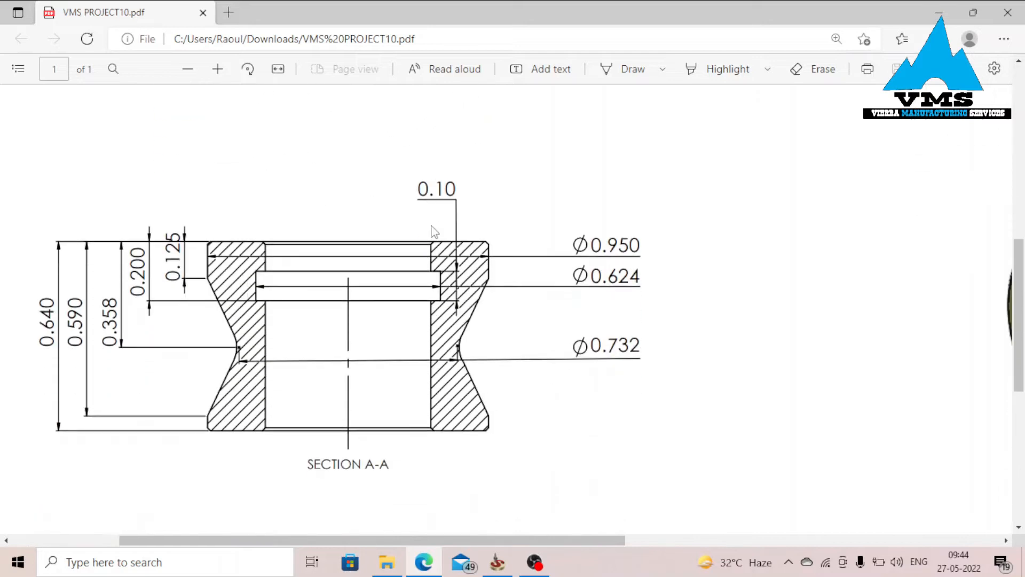
scroll(427, 436, up, 4)
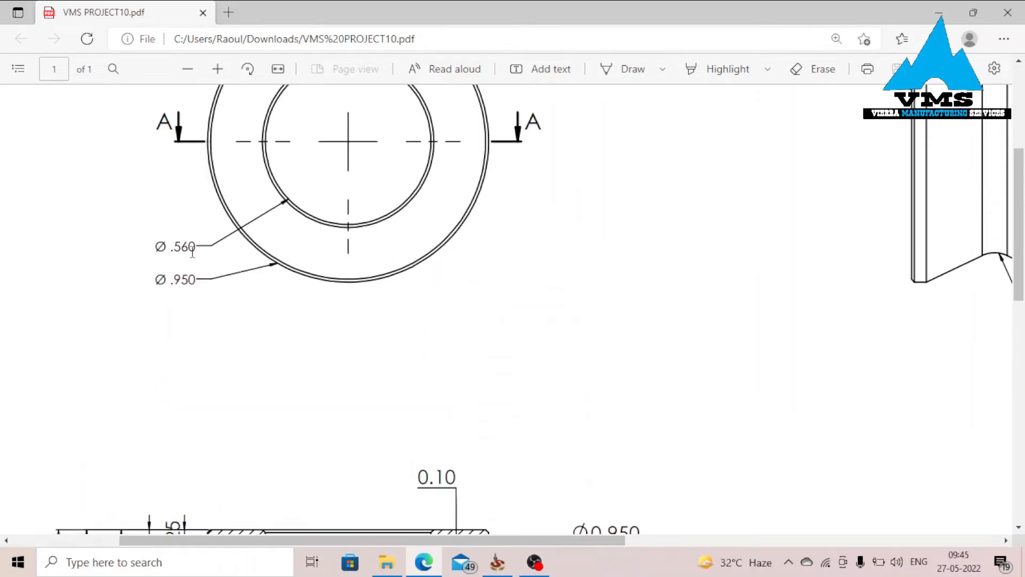
scroll(235, 259, down, 3)
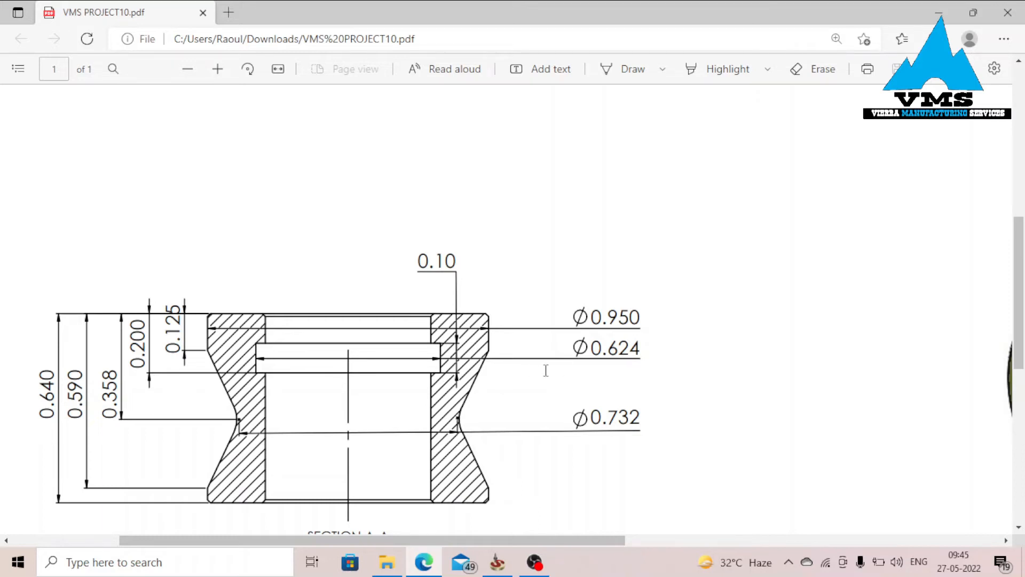
scroll(346, 324, up, 6)
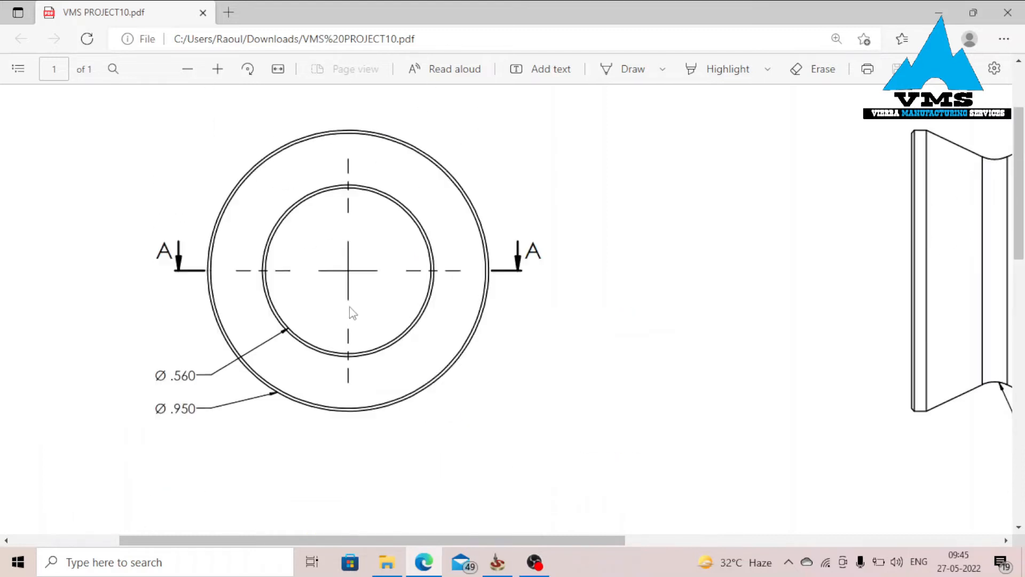
scroll(477, 326, down, 6)
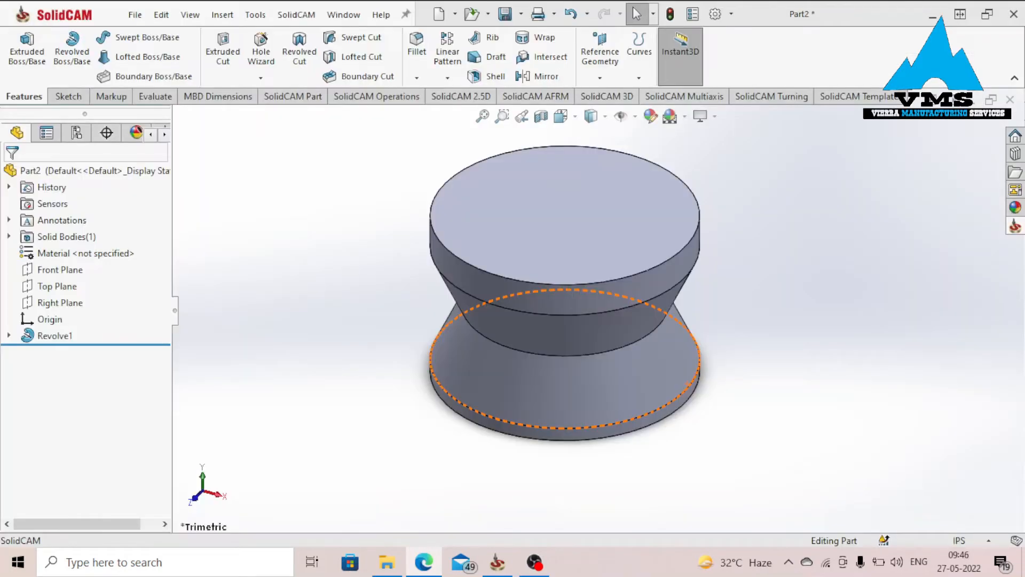
Step: In SolidWorks, start a sketch on the revolved body's top end face and draw an origin-centred circle about 0.58 in in diameter
middle_drag(591, 288, 649, 348)
click(639, 307)
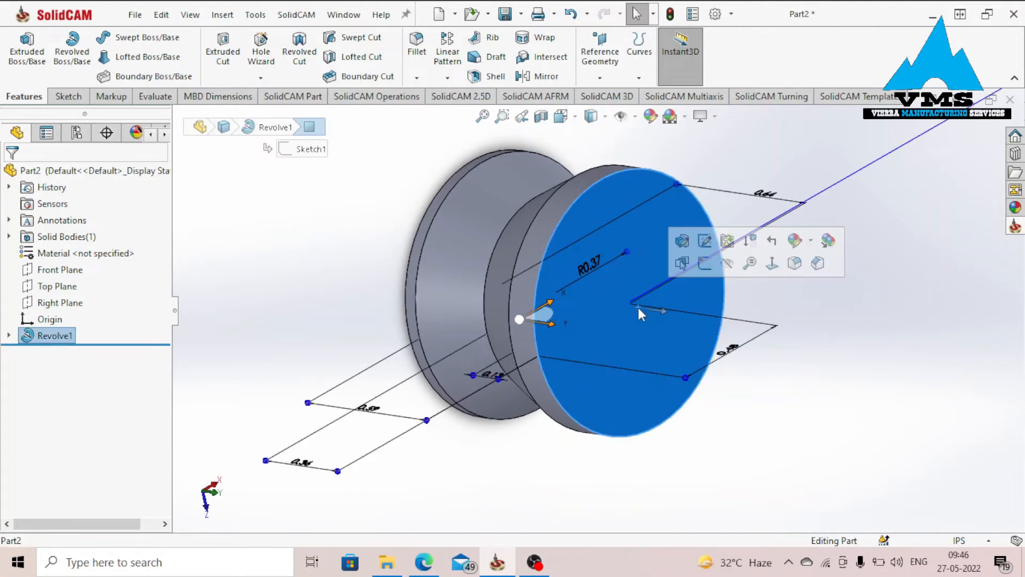
click(703, 263)
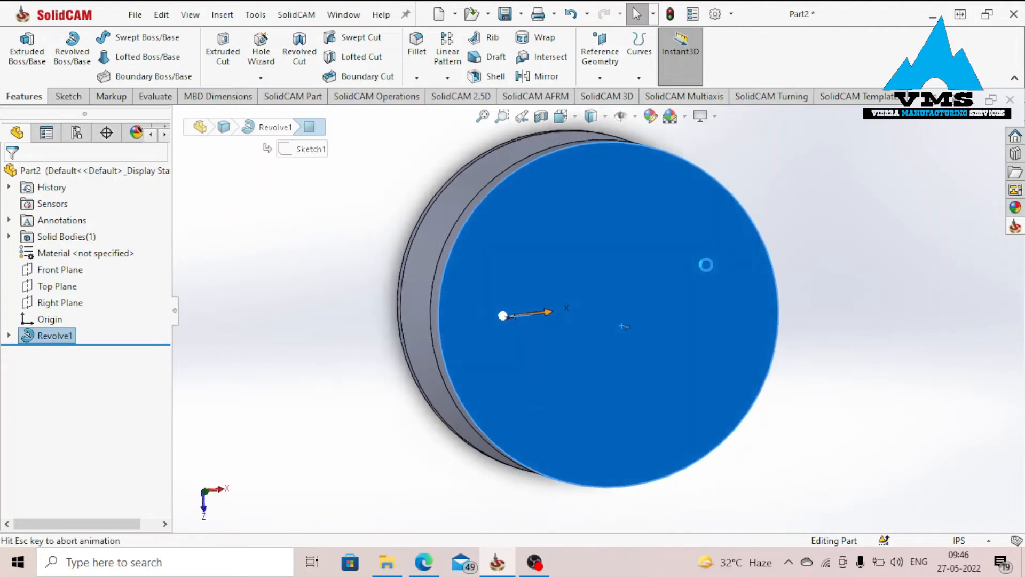
right_drag(305, 286, 306, 286)
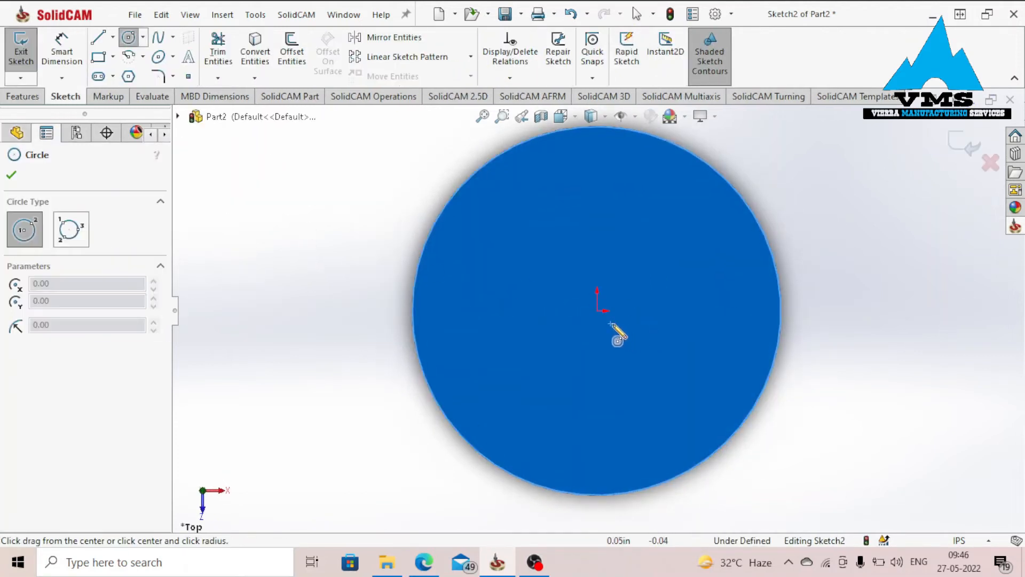
click(597, 311)
click(657, 213)
Step: Dimension the circle's diameter at 0.56 in
right_drag(291, 286, 288, 240)
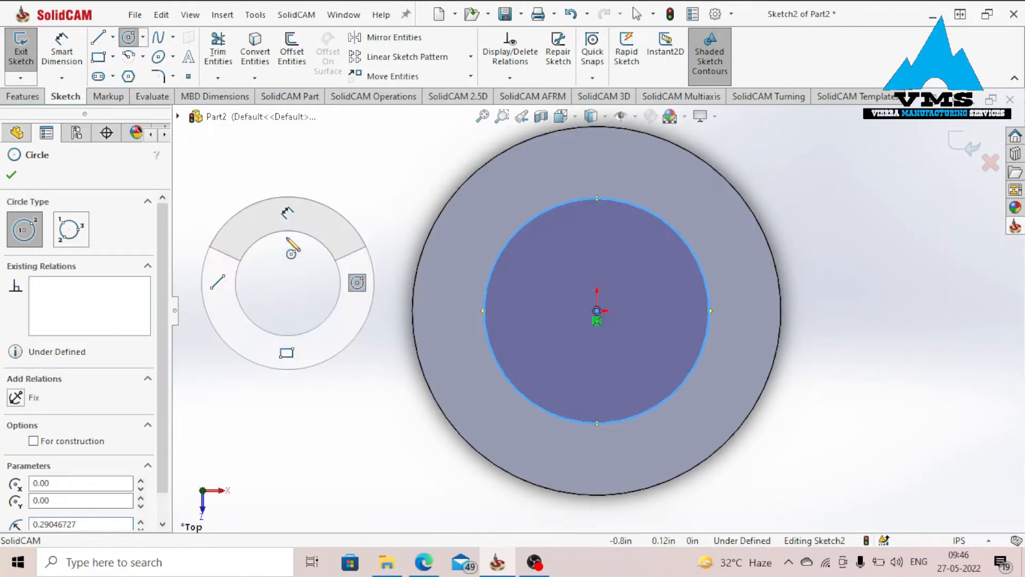
click(663, 222)
click(821, 231)
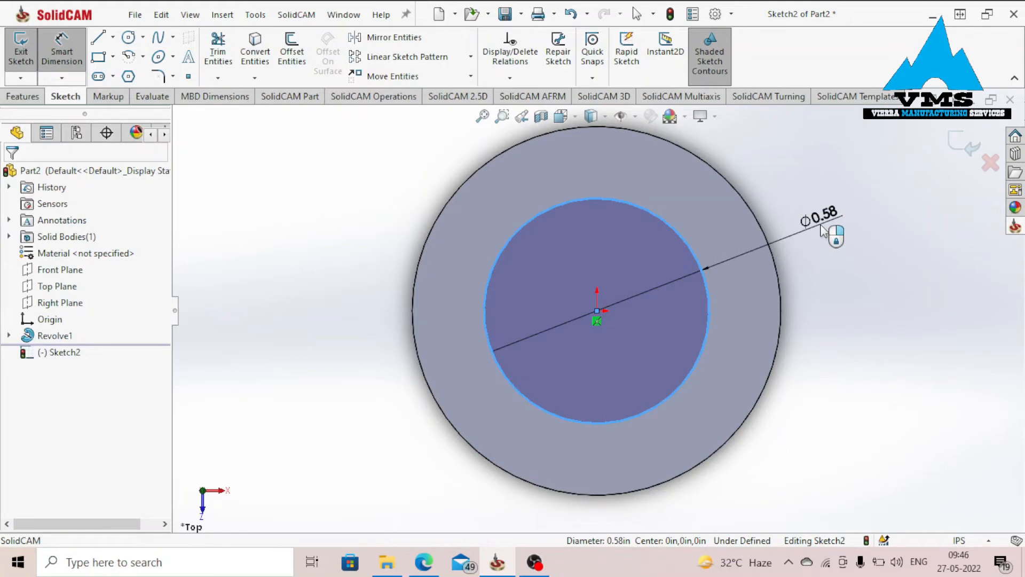
text(0.56)
key(Return)
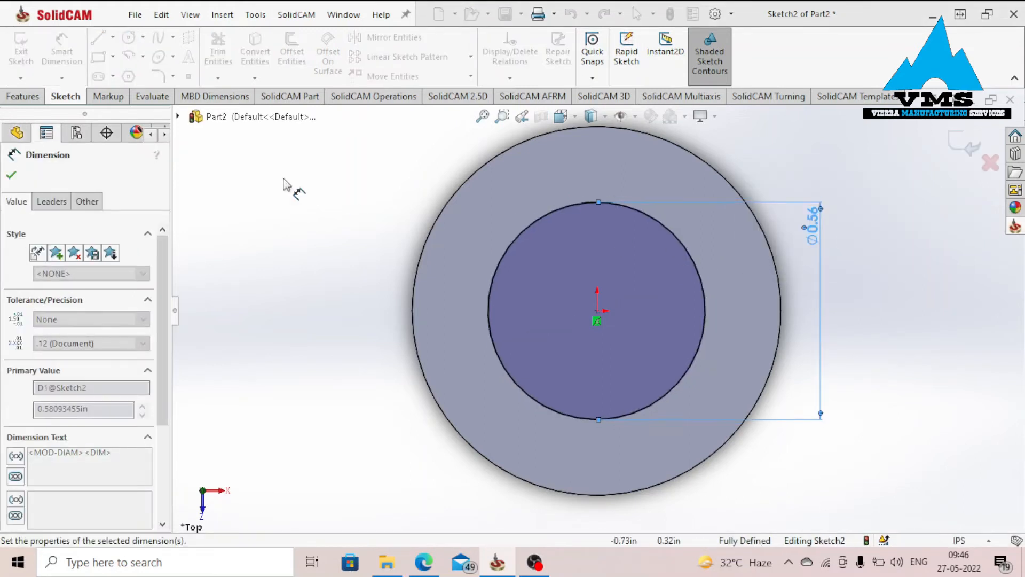
Step: Cut the 0.56 in circle through the whole body with an Extruded Cut set to Through All
click(24, 96)
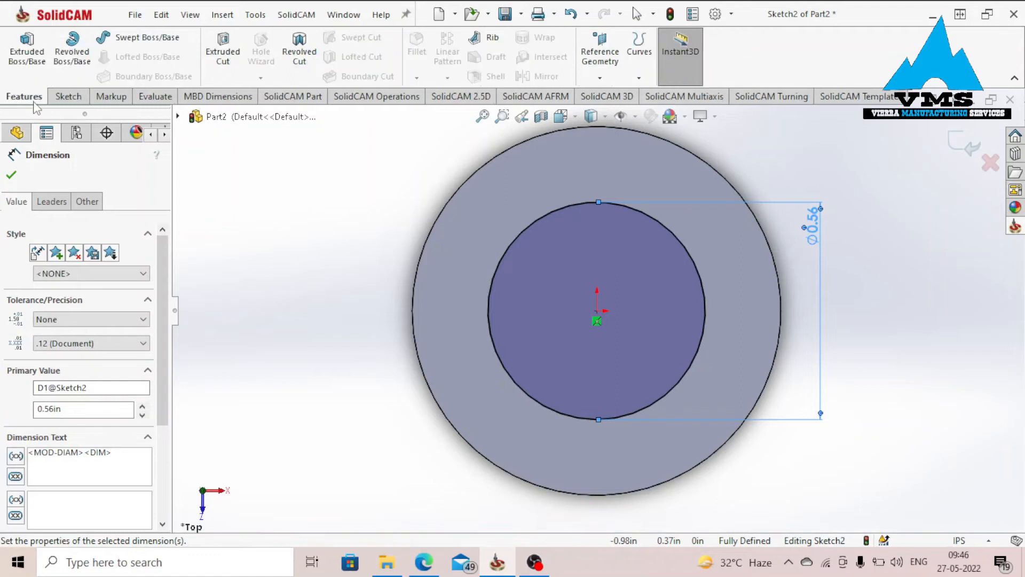
click(232, 56)
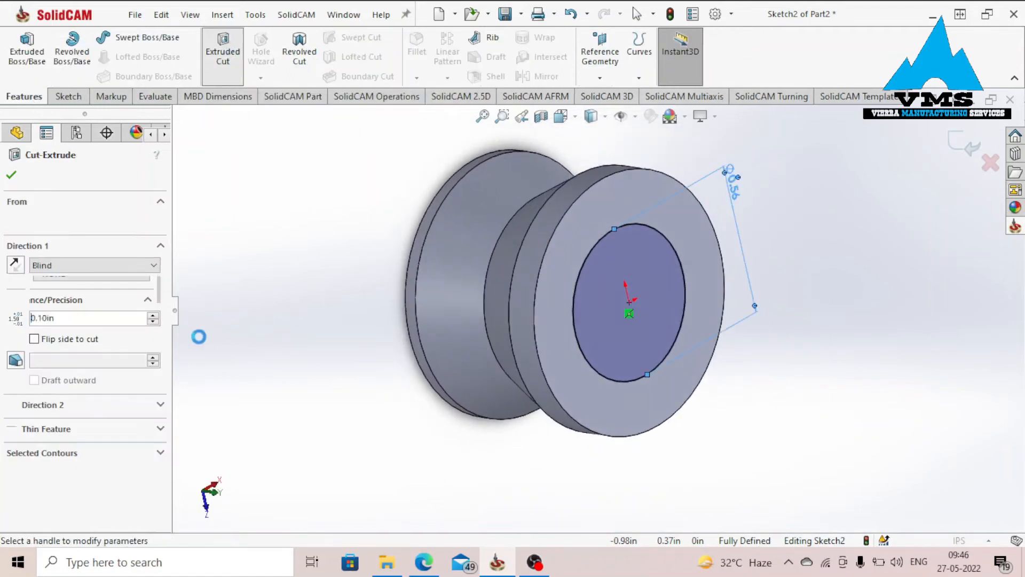
click(69, 265)
click(63, 286)
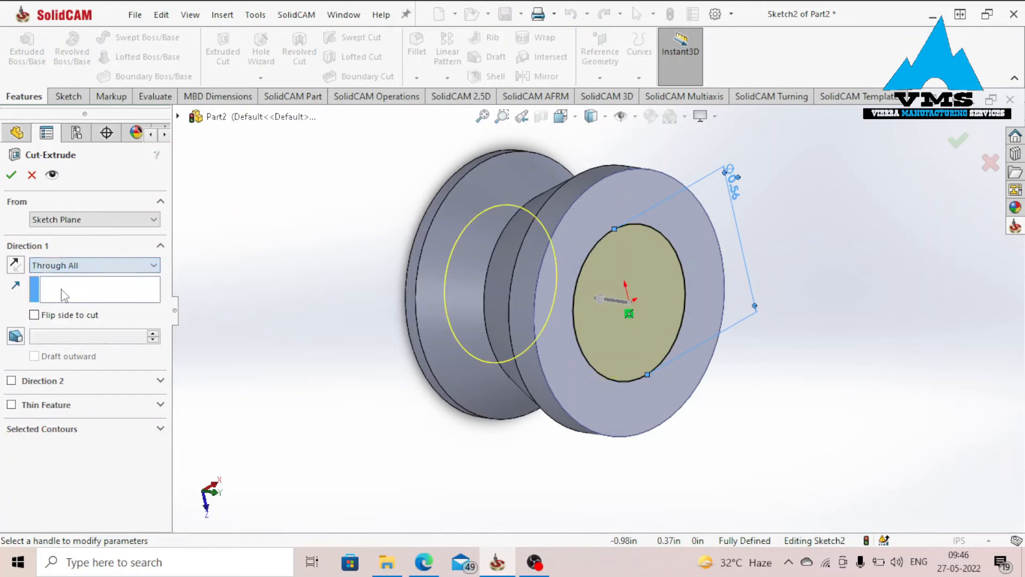
click(11, 174)
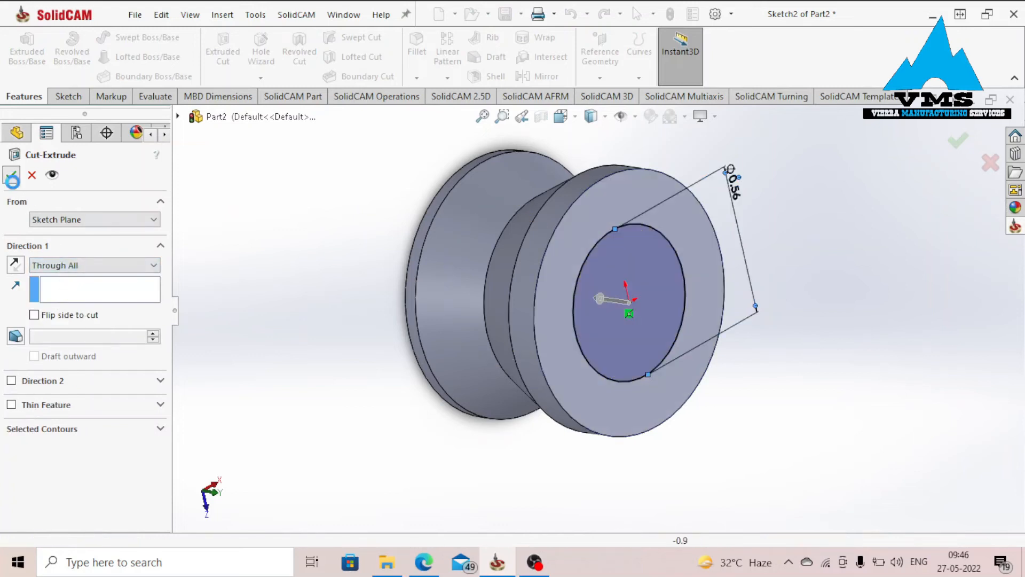
click(285, 327)
Step: Start a sketch on the ring's top end face and draw an origin-centred circle about 0.74 in in diameter
middle_drag(547, 305, 575, 344)
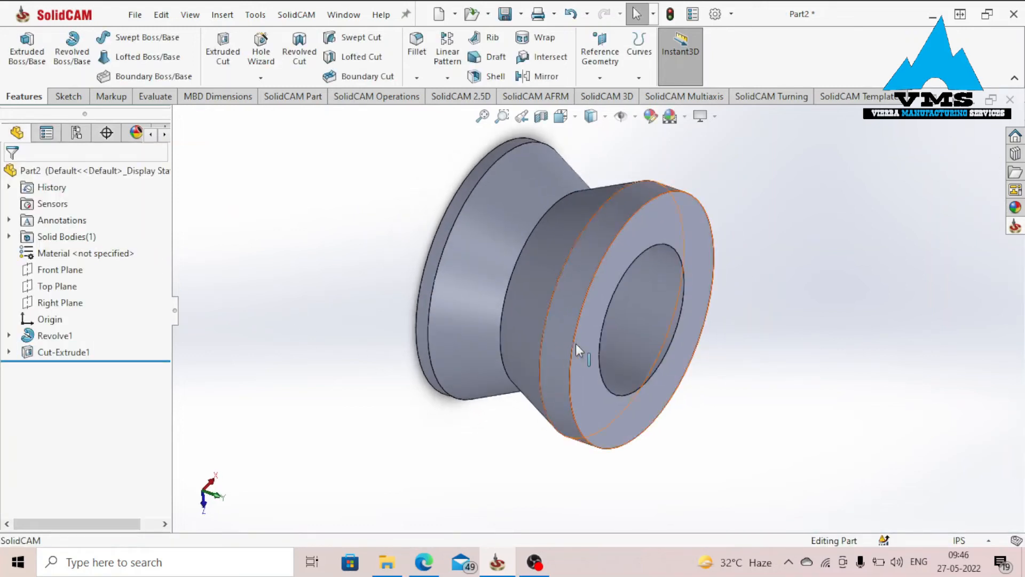
click(599, 303)
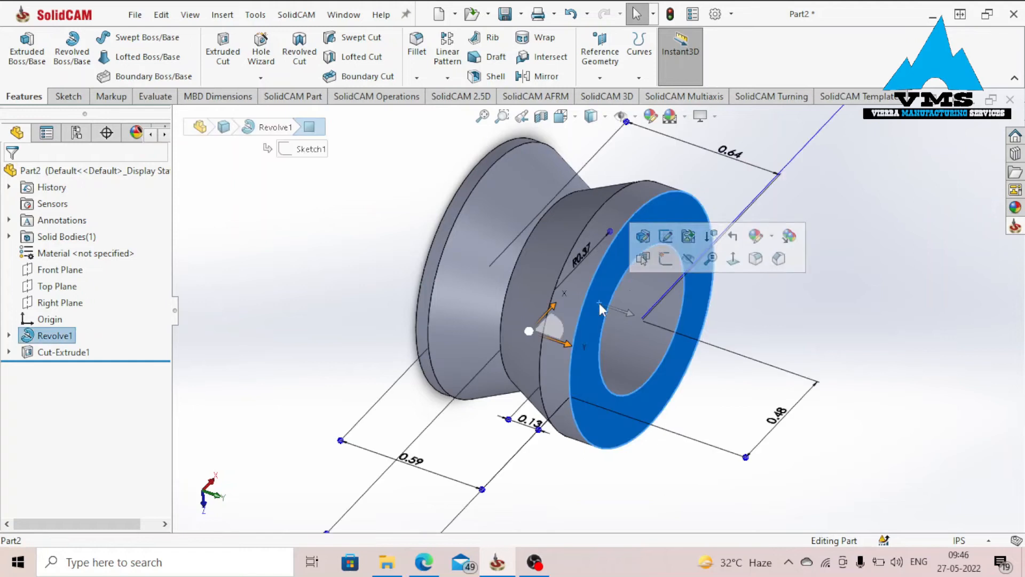
click(664, 256)
mouse_move(319, 391)
right_down()
mouse_move(313, 374)
mouse_move(393, 377)
right_up()
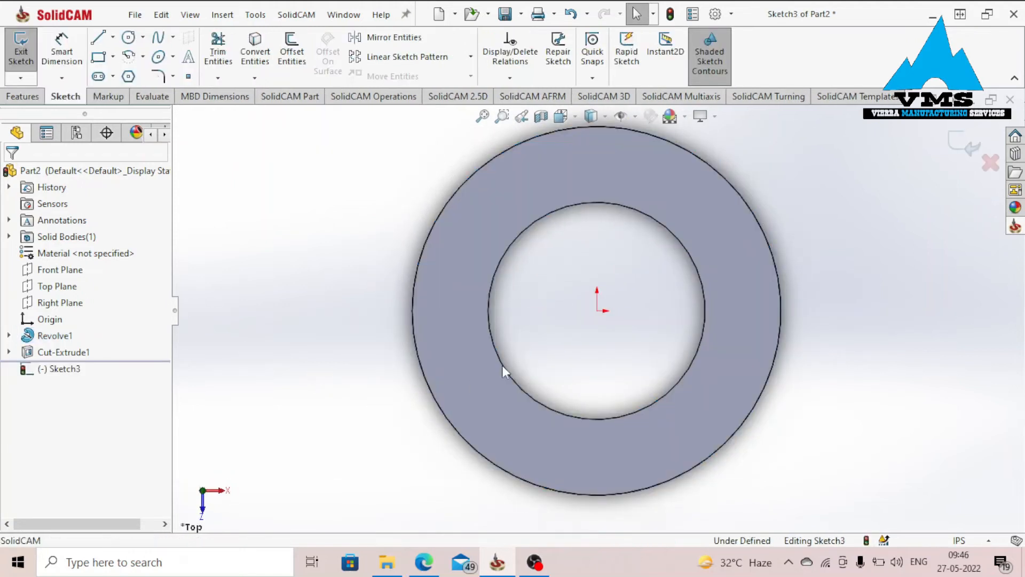
click(597, 310)
click(725, 244)
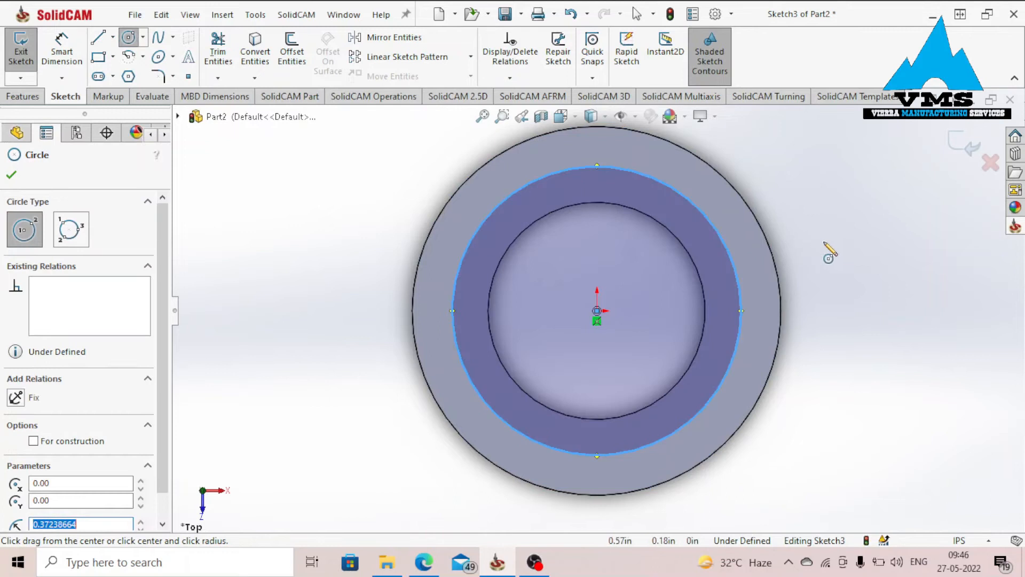
Step: Dimension the new circle's diameter at 0.624 in
right_drag(850, 224, 851, 176)
click(731, 259)
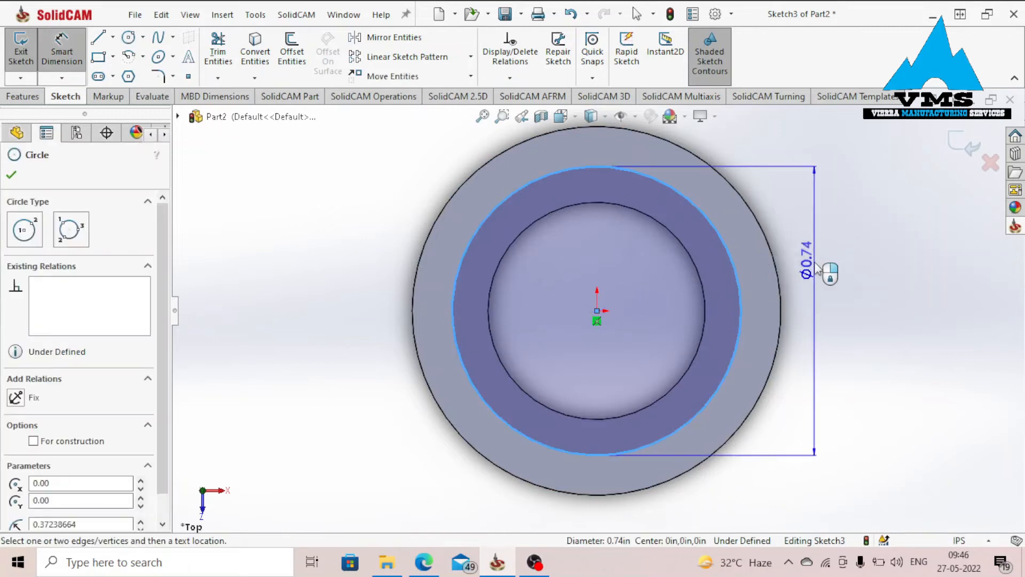
click(816, 266)
text(.)
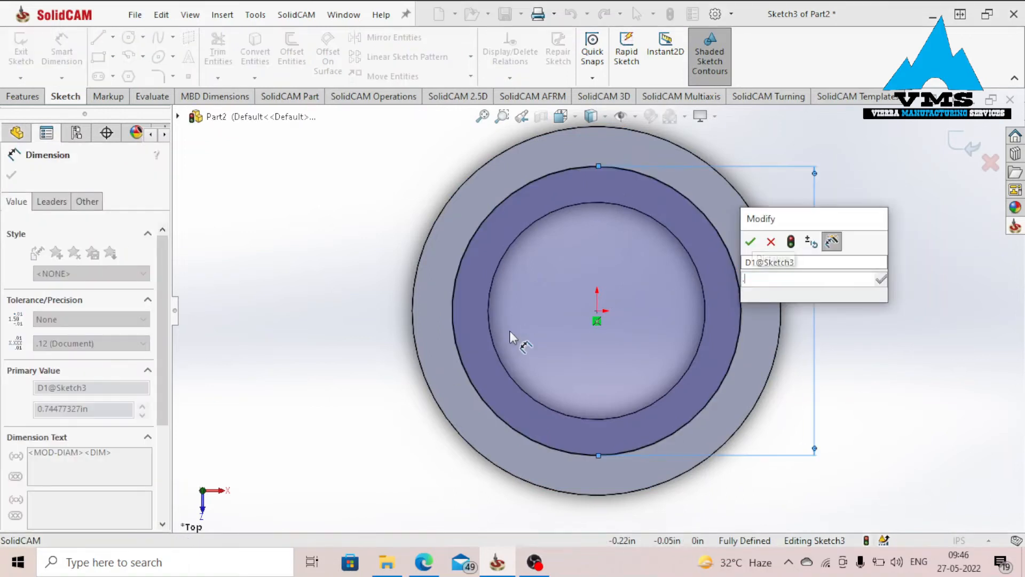
text(624)
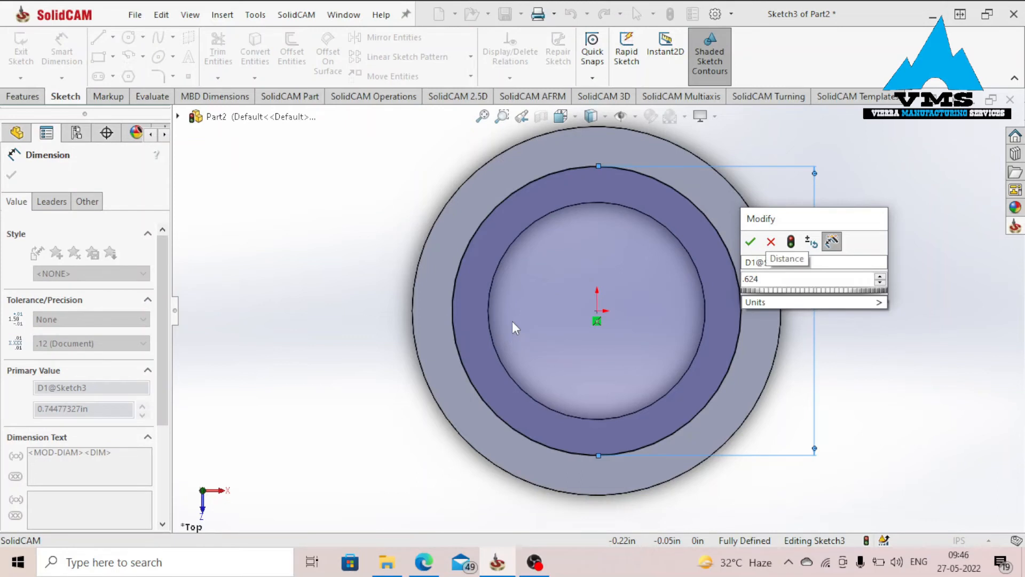
click(750, 242)
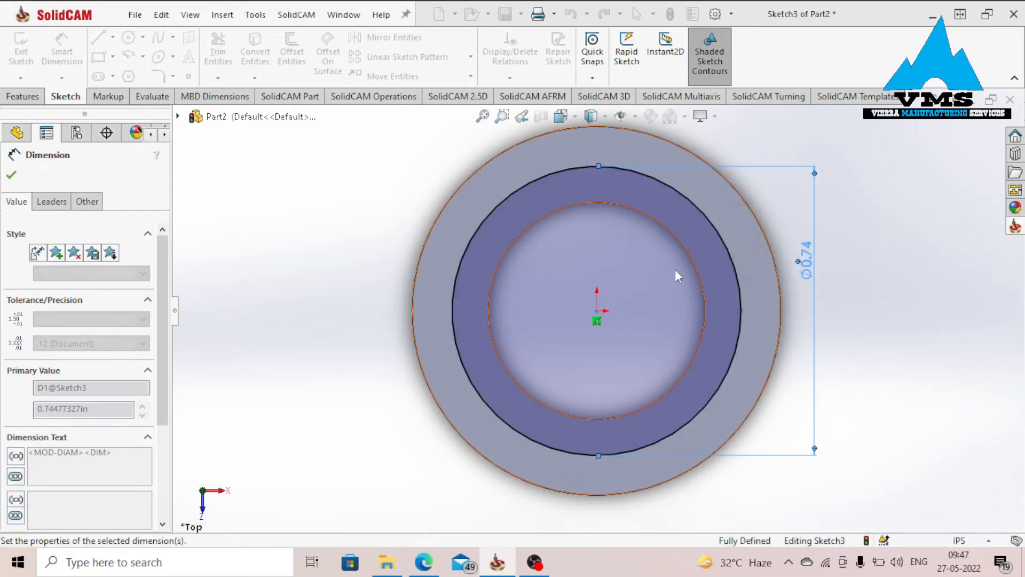
Step: Set up an Extruded Cut of the 0.624 in circle, Blind 0.10 in deep, with the cut direction reversed
click(24, 97)
click(222, 53)
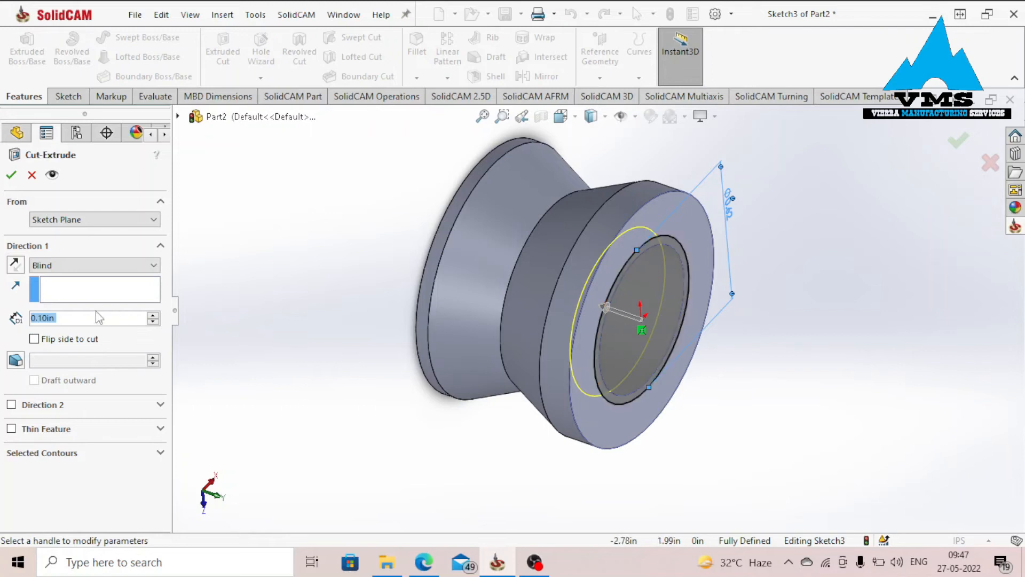
click(18, 269)
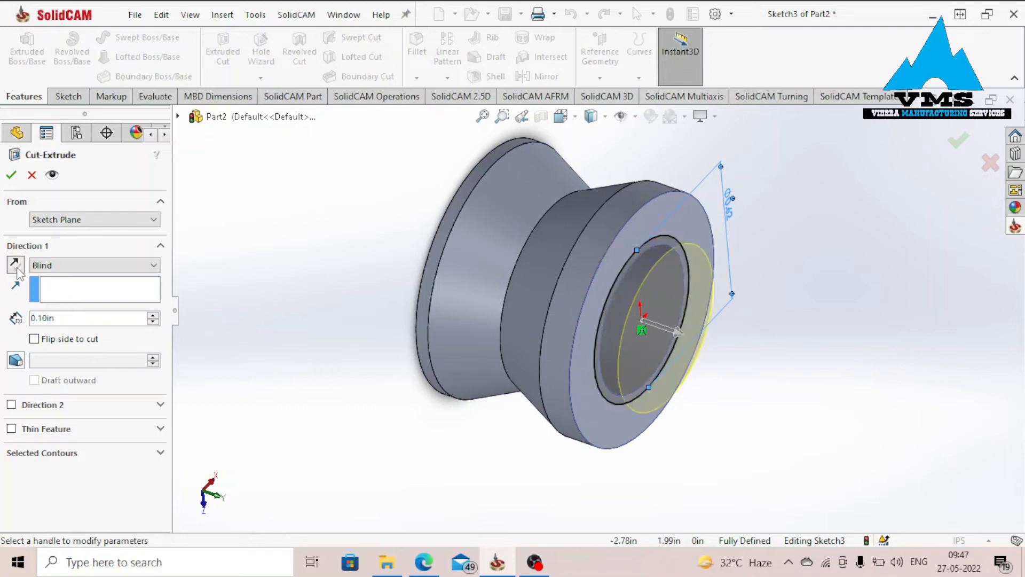
scroll(633, 293, down, 5)
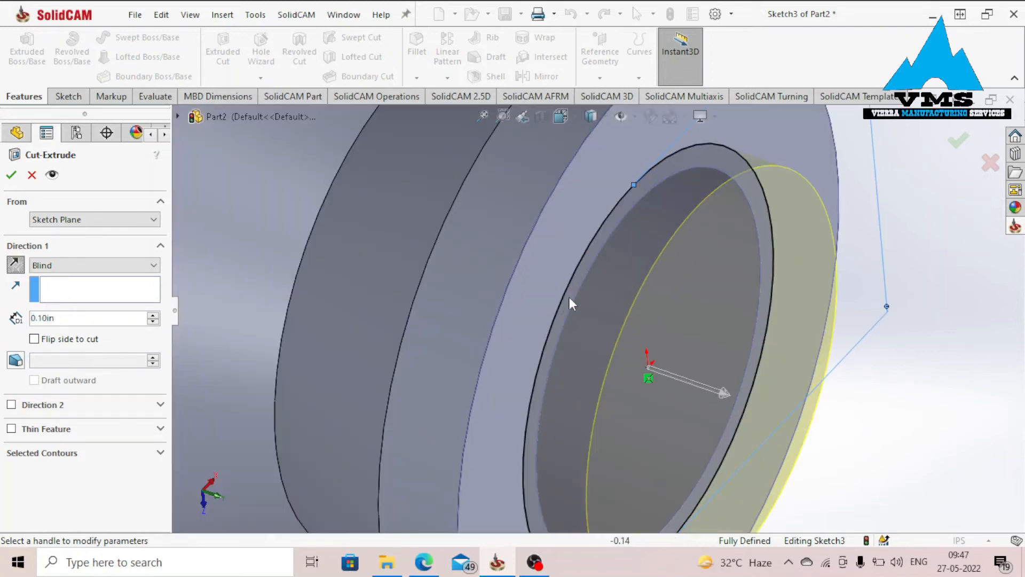
scroll(587, 323, up, 4)
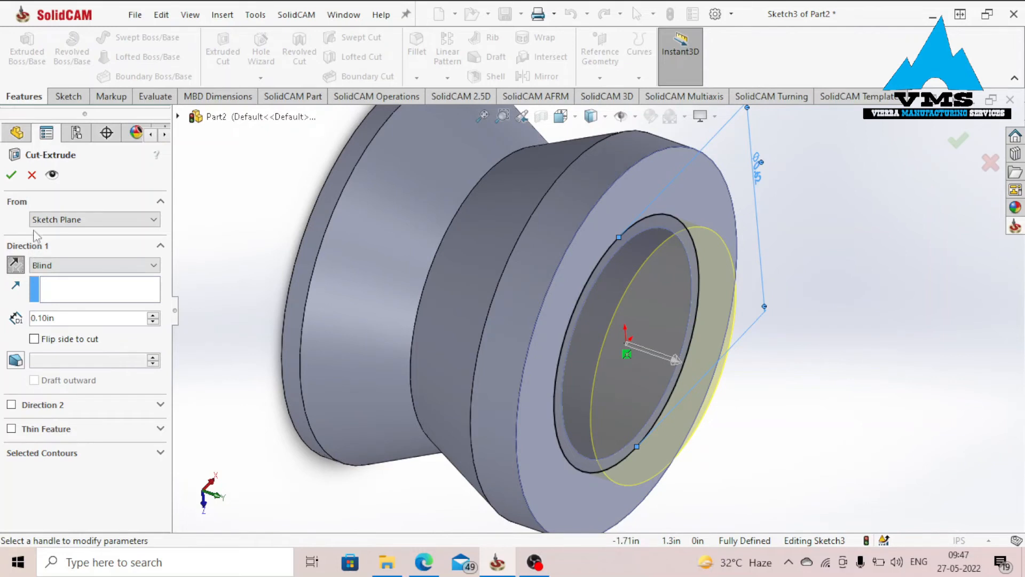
mouse_move(674, 231)
middle_down()
mouse_move(639, 223)
mouse_move(625, 235)
middle_up()
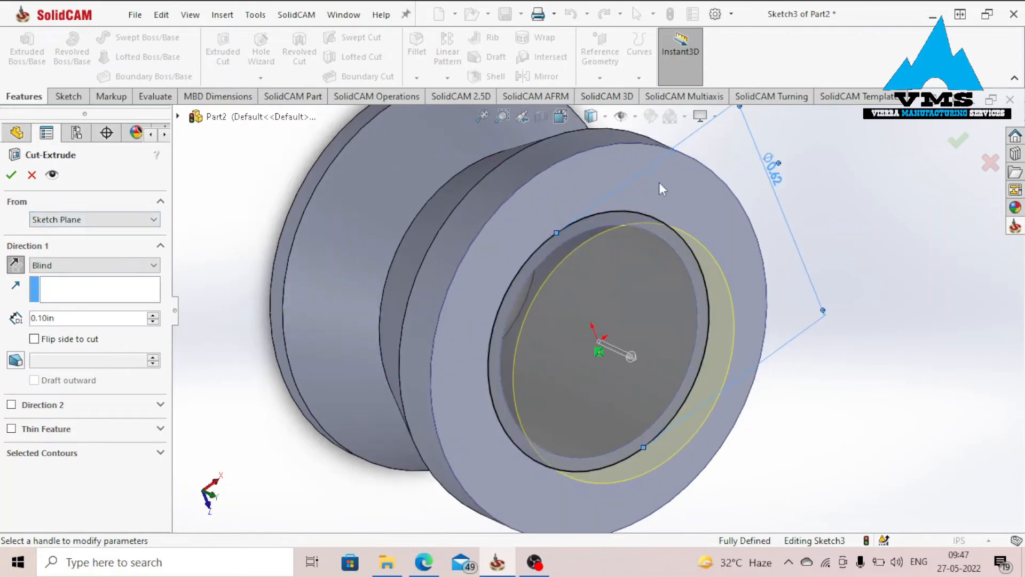
Step: Start the cut from a 0.20 in offset, flip the offset into the body, and finish the internal groove
click(124, 226)
click(83, 263)
double_click(77, 247)
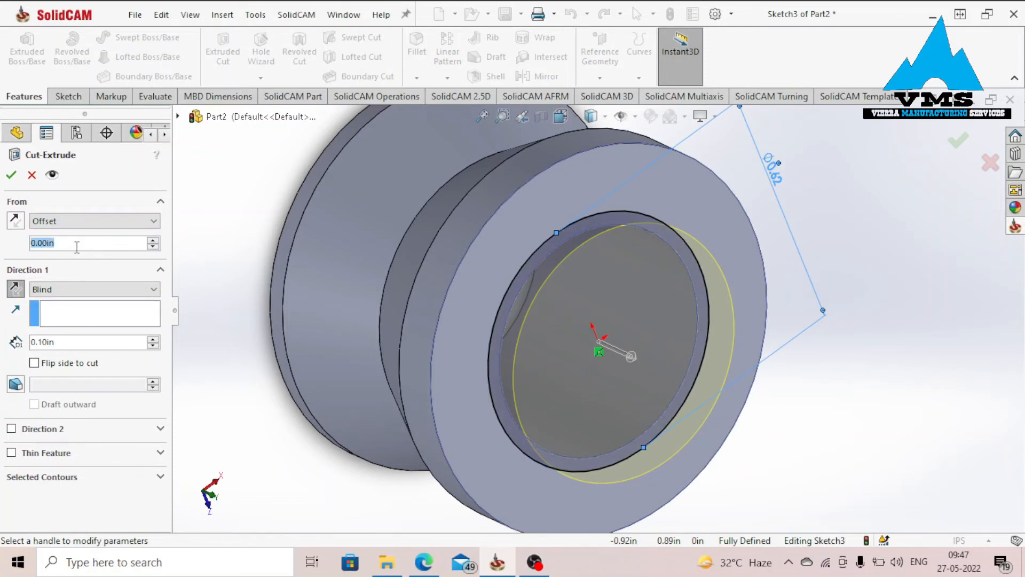
text(0.2)
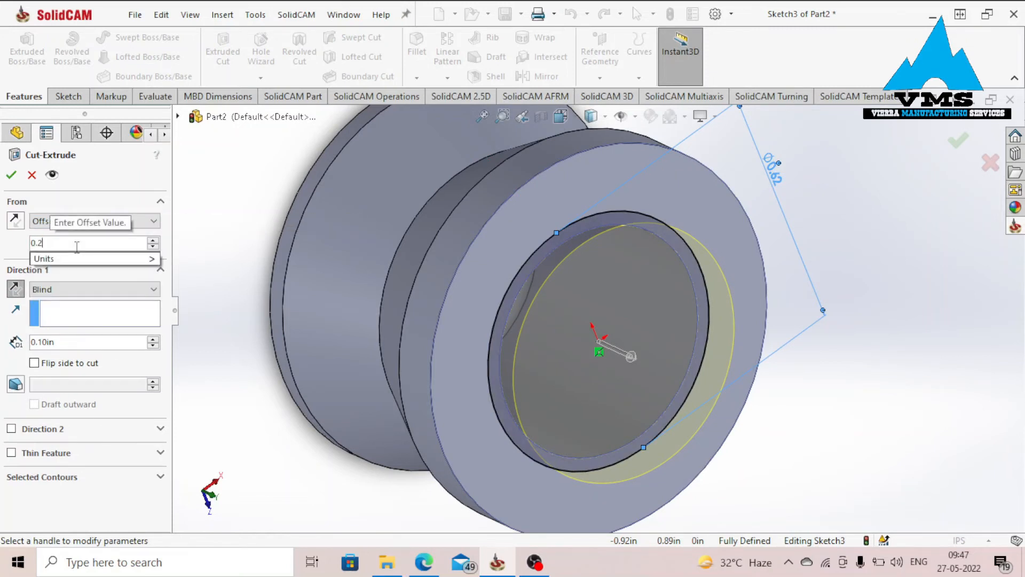
key(Return)
middle_drag(221, 289, 703, 363)
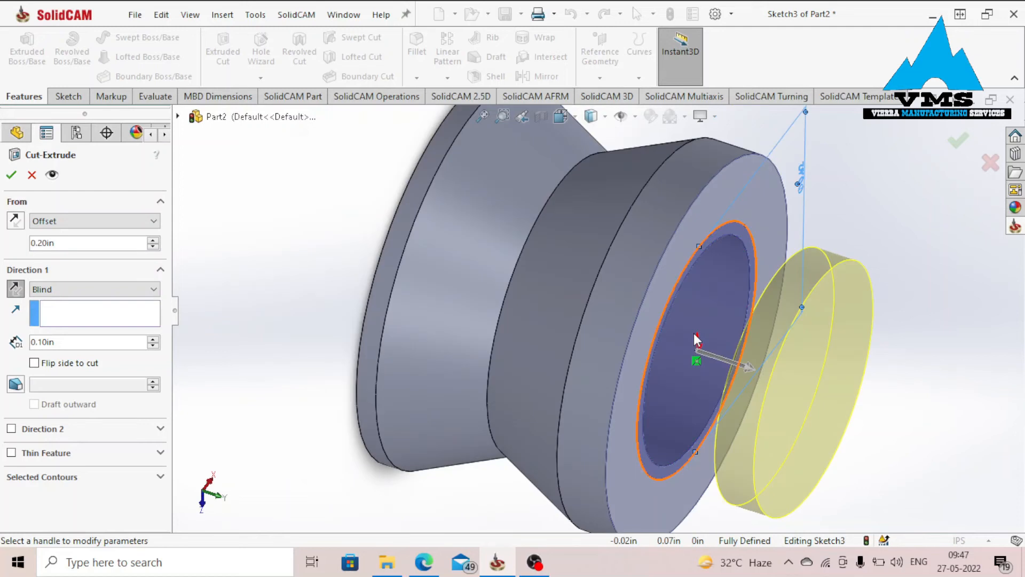
click(15, 220)
middle_drag(737, 347, 610, 350)
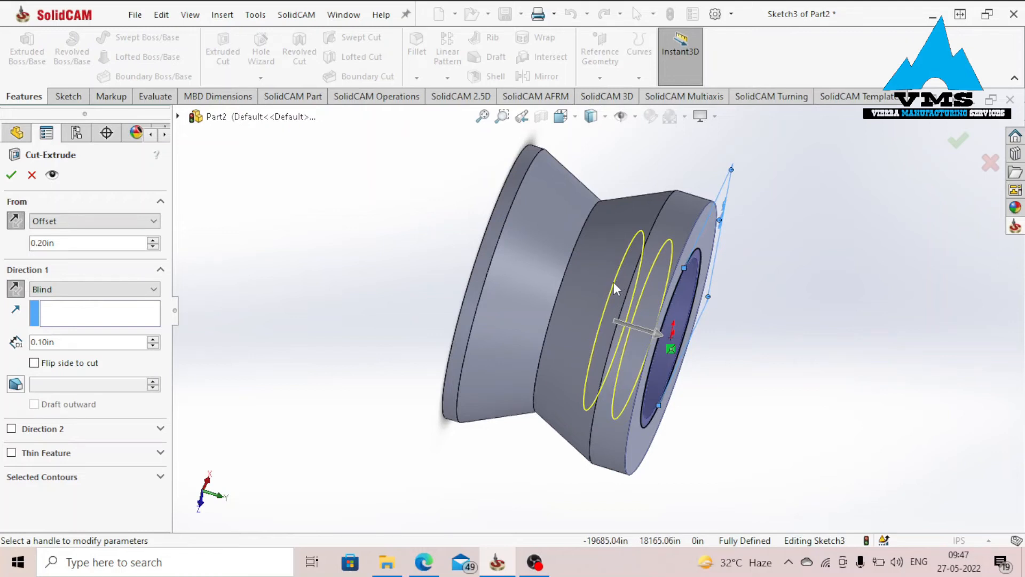
mouse_move(642, 320)
middle_down()
mouse_move(604, 327)
mouse_move(632, 330)
middle_up()
click(10, 175)
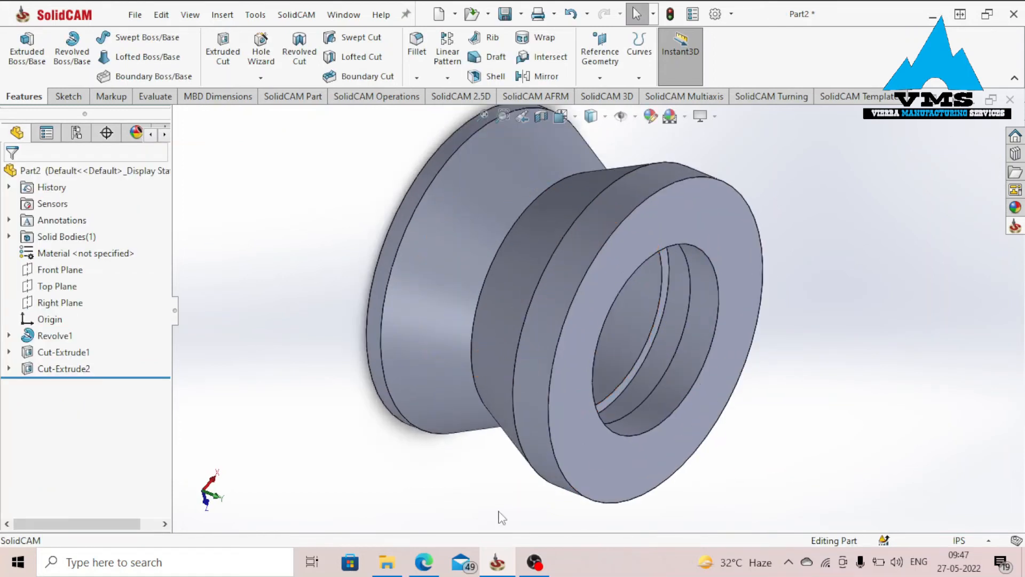
Step: Switch to the PDF drawing in Edge and examine the edge chamfer callout, the end view and the section view
click(424, 561)
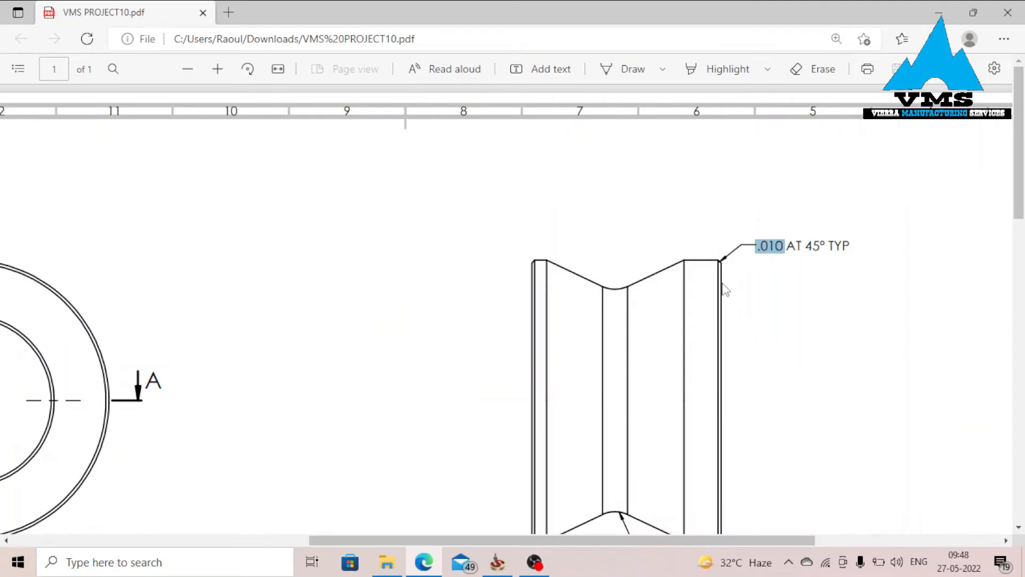
scroll(482, 398, left, 5)
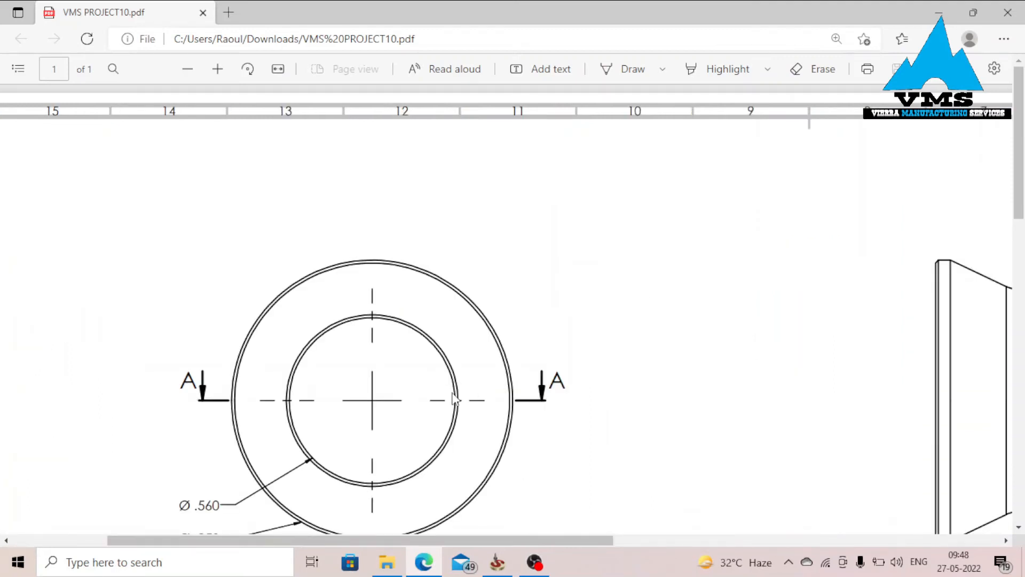
scroll(453, 399, down, 3)
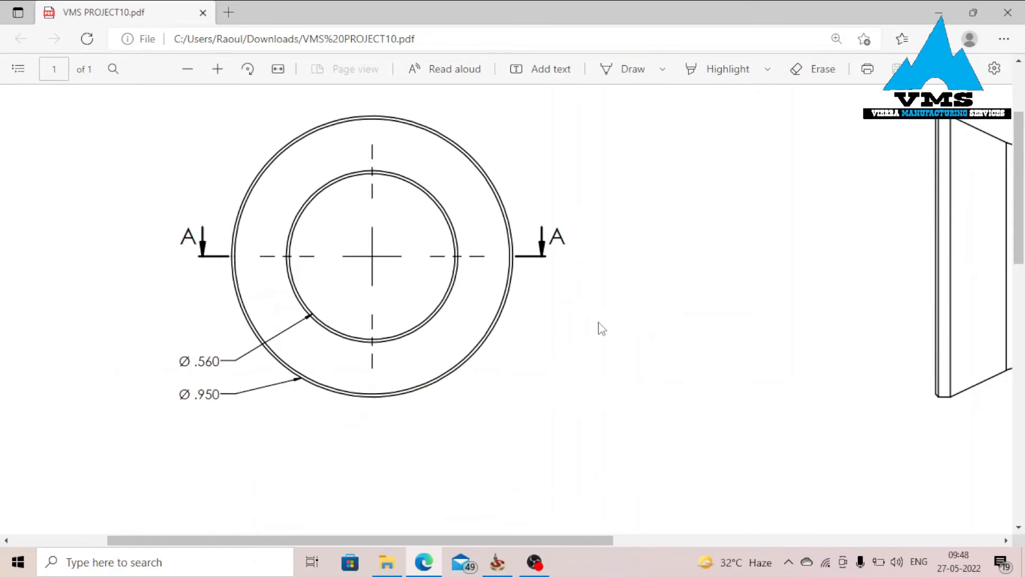
scroll(602, 328, down, 4)
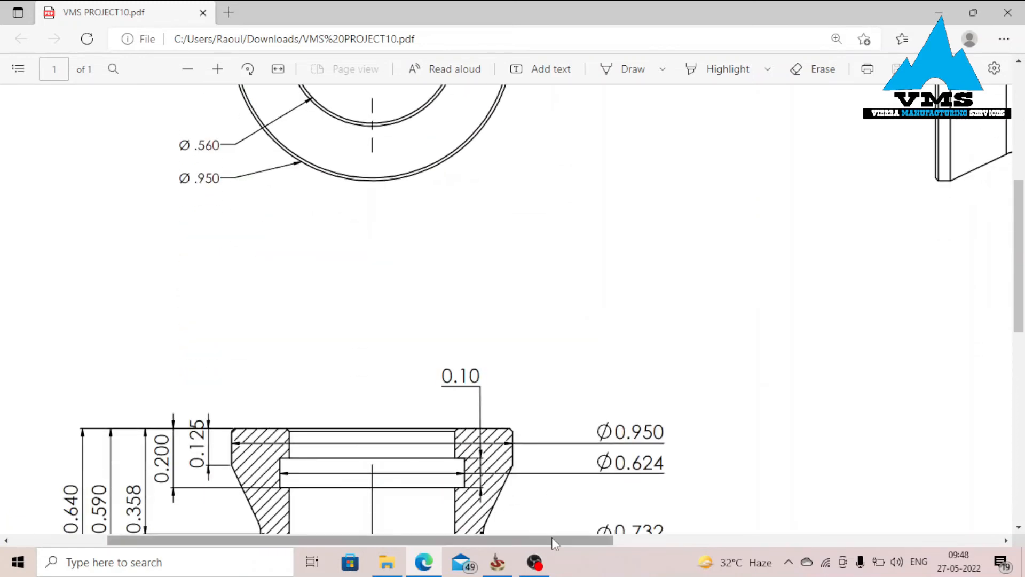
scroll(870, 348, right, 7)
scroll(739, 279, up, 6)
double_click(599, 252)
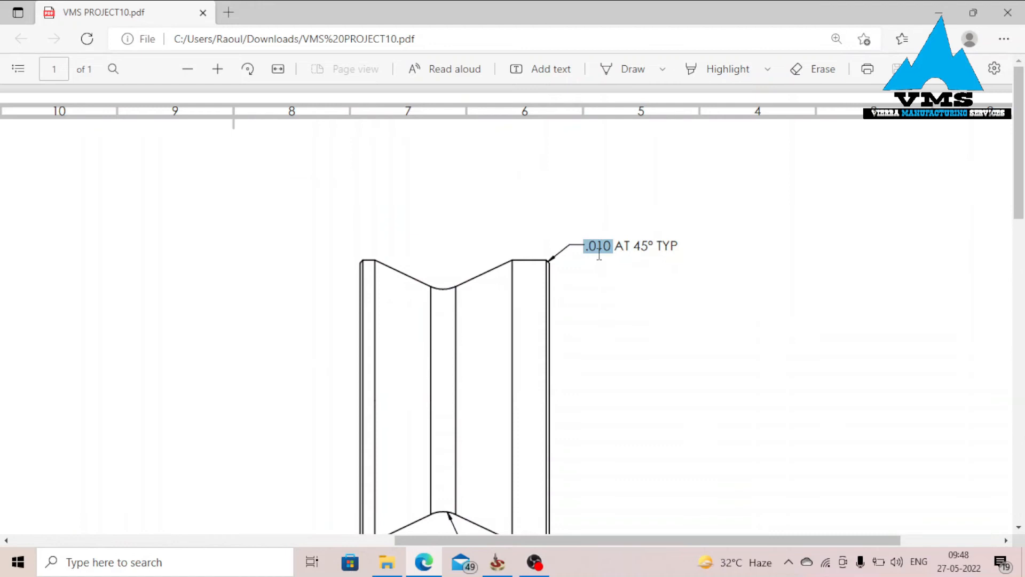
scroll(599, 255, down, 3)
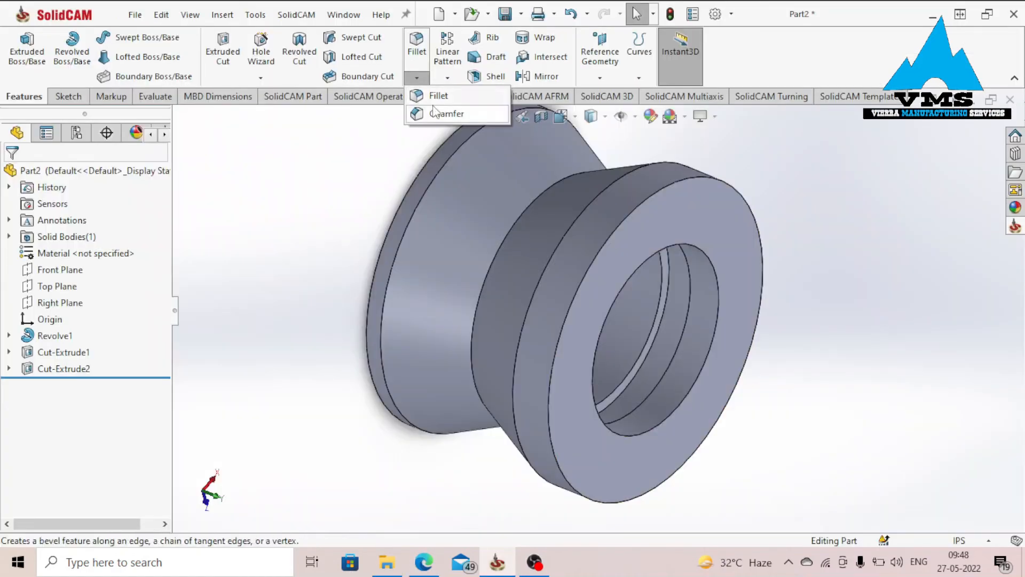
Step: Back in SolidWorks, chamfer the outer and bore edges of both end faces at 0.01 in and 45°
click(438, 113)
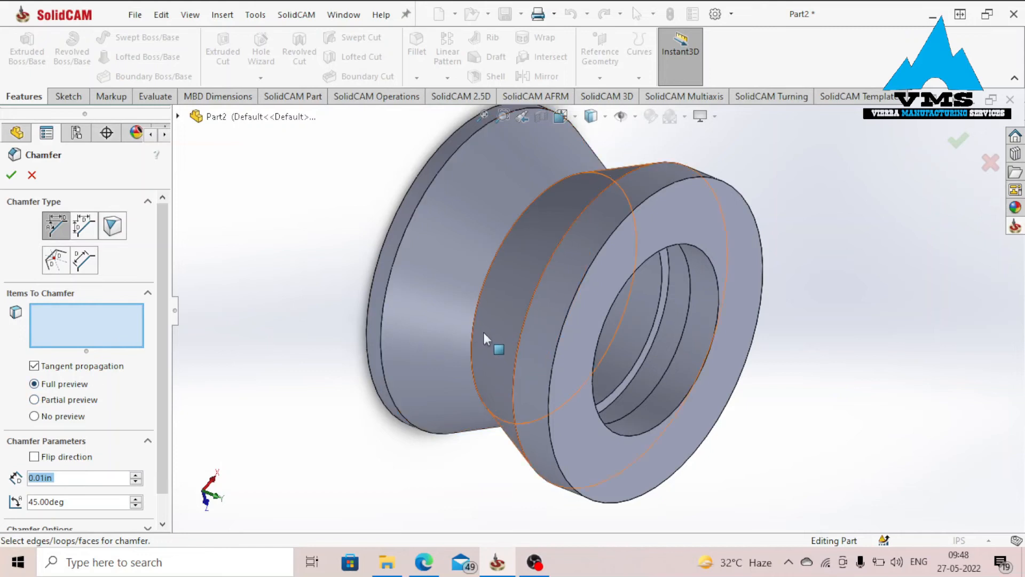
click(648, 258)
click(620, 225)
middle_drag(515, 253, 433, 239)
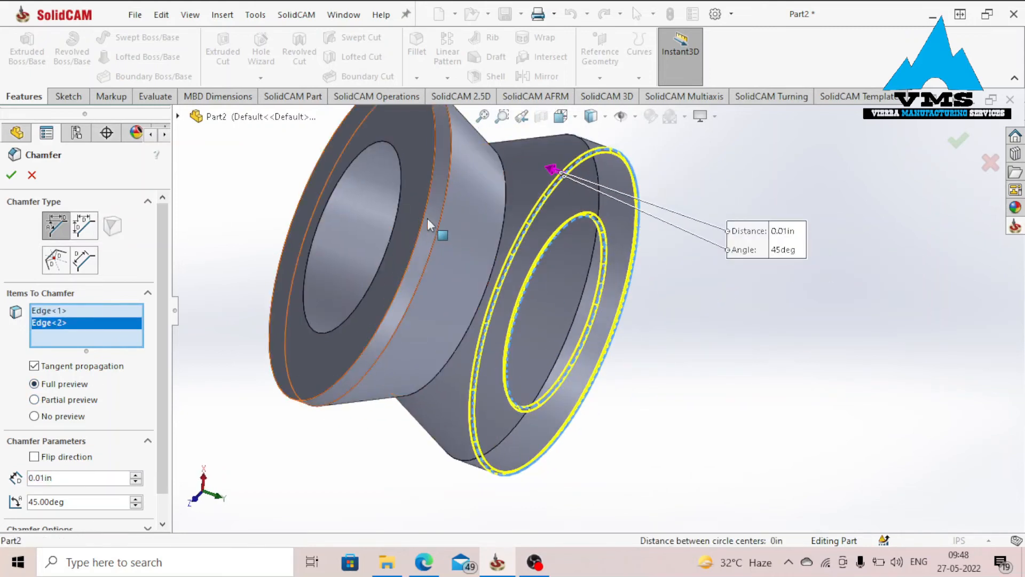
click(424, 218)
click(395, 217)
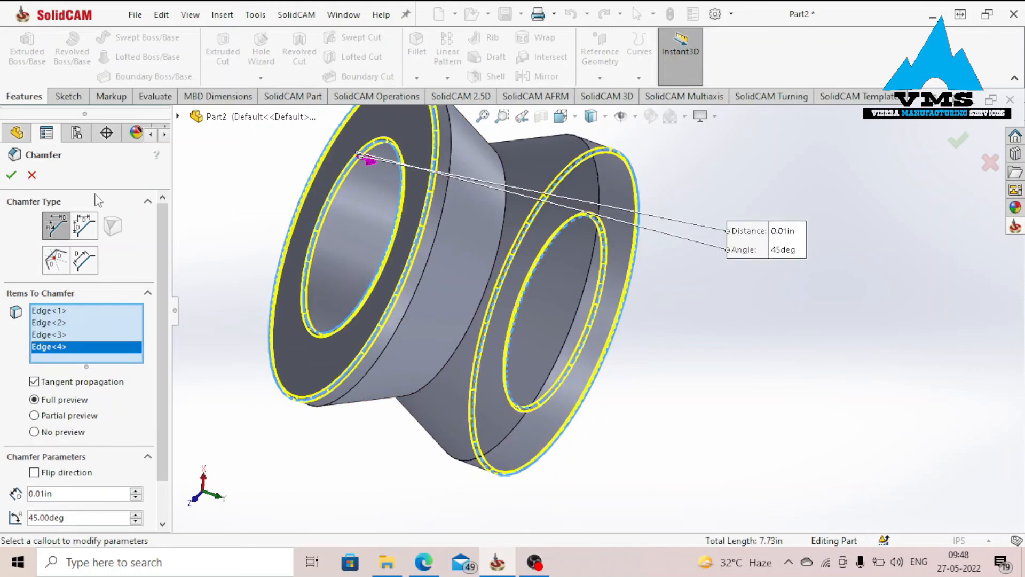
click(11, 174)
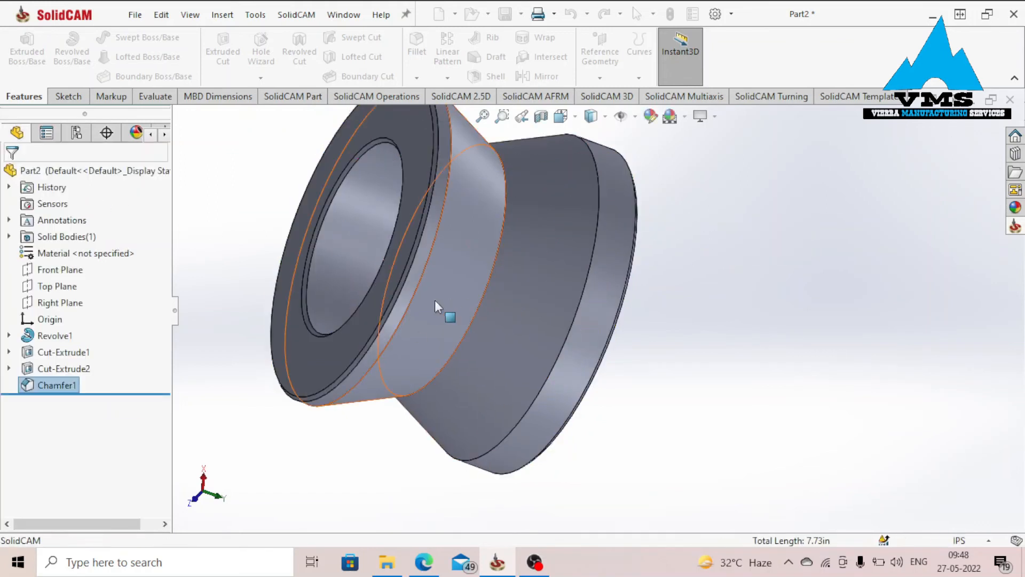
Step: Fillet the circular edge at the root of the outer V-groove with a symmetric 0.10 in radius
middle_drag(490, 240, 427, 176)
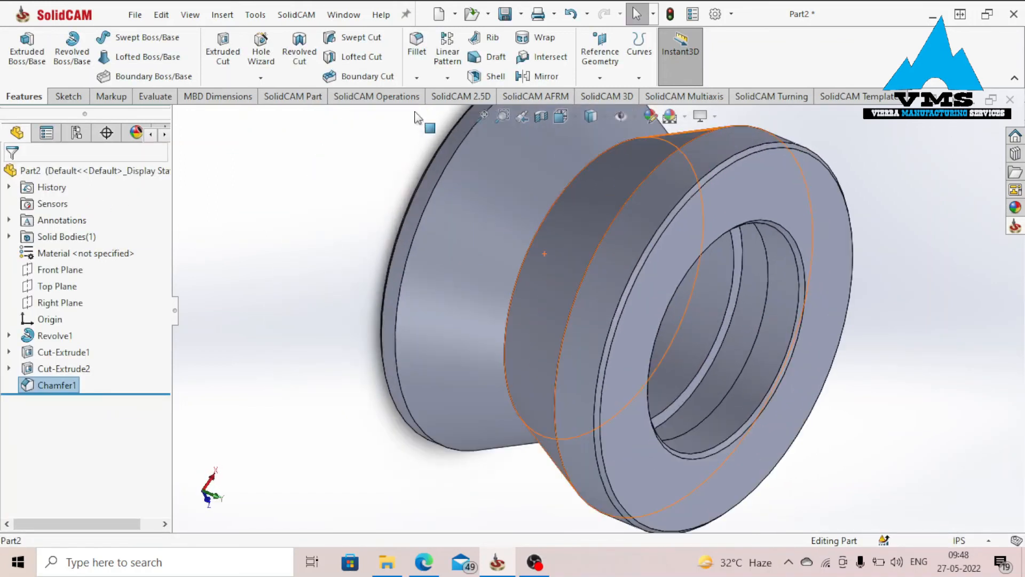
click(416, 78)
click(436, 96)
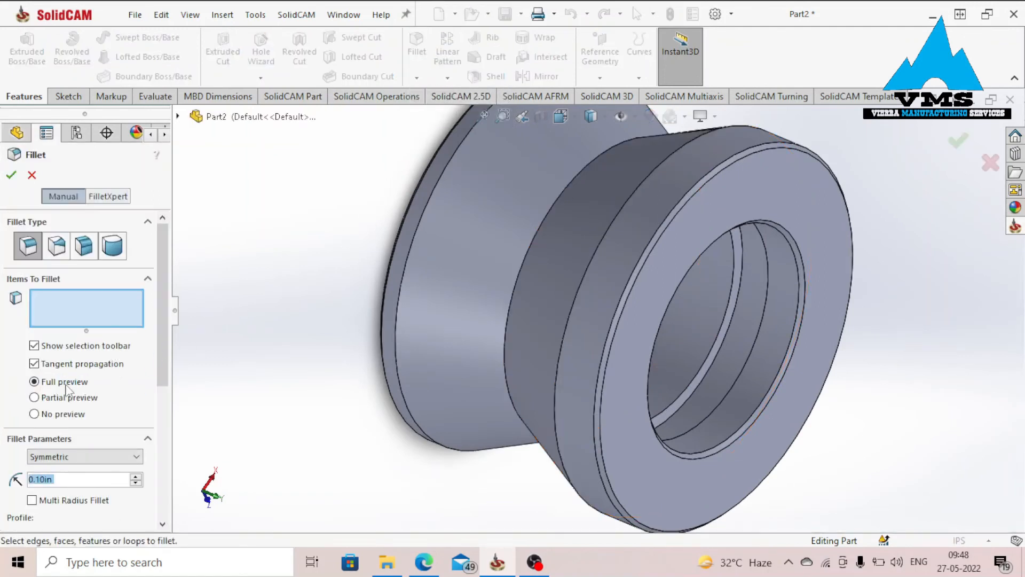
scroll(512, 320, down, 5)
scroll(506, 315, up, 5)
click(366, 275)
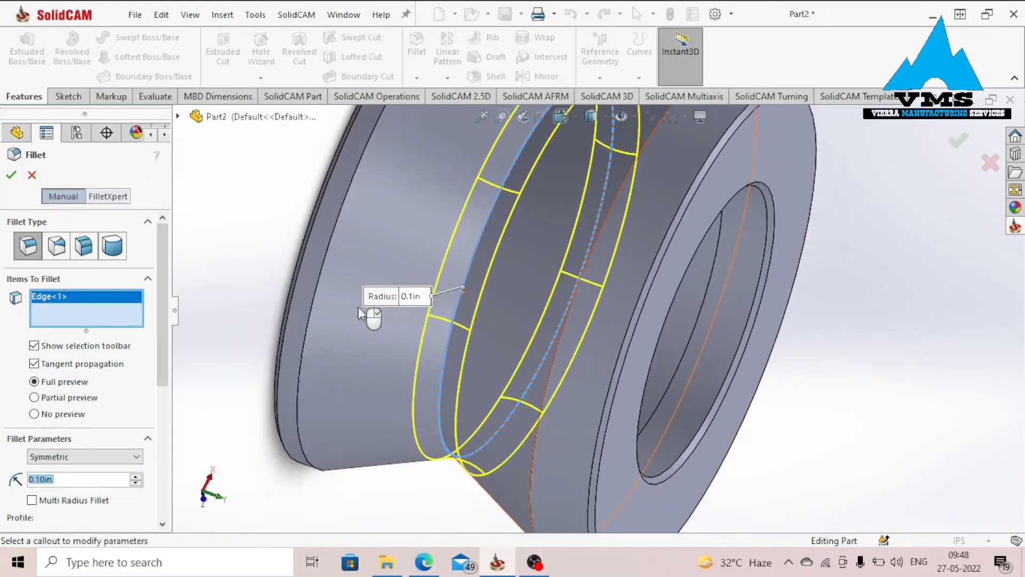
click(10, 175)
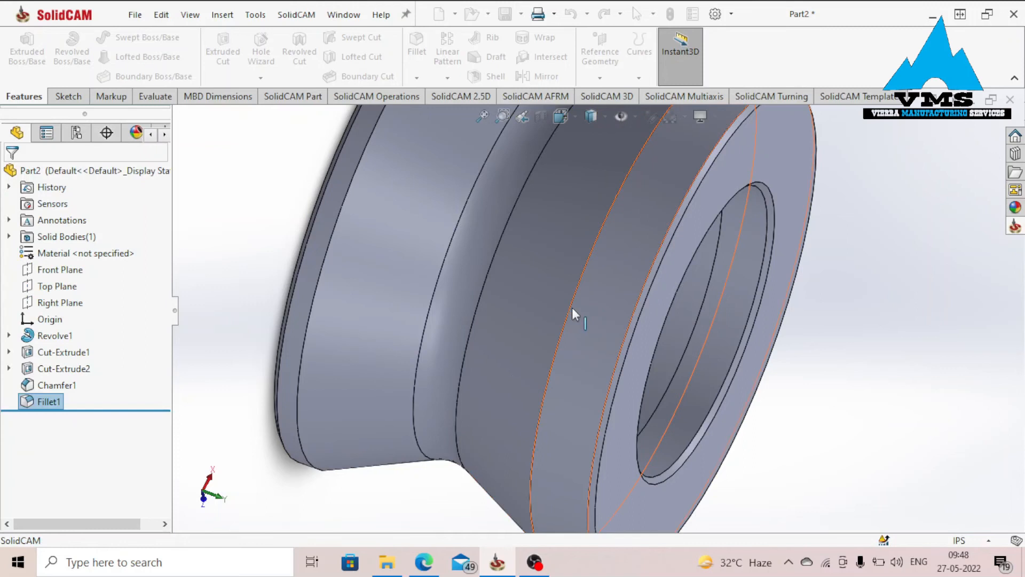
Step: Search the material library for 6061 and apply the aluminium alloy 6061-T6 (SS) to the part
scroll(572, 313, up, 5)
right_click(79, 256)
click(126, 222)
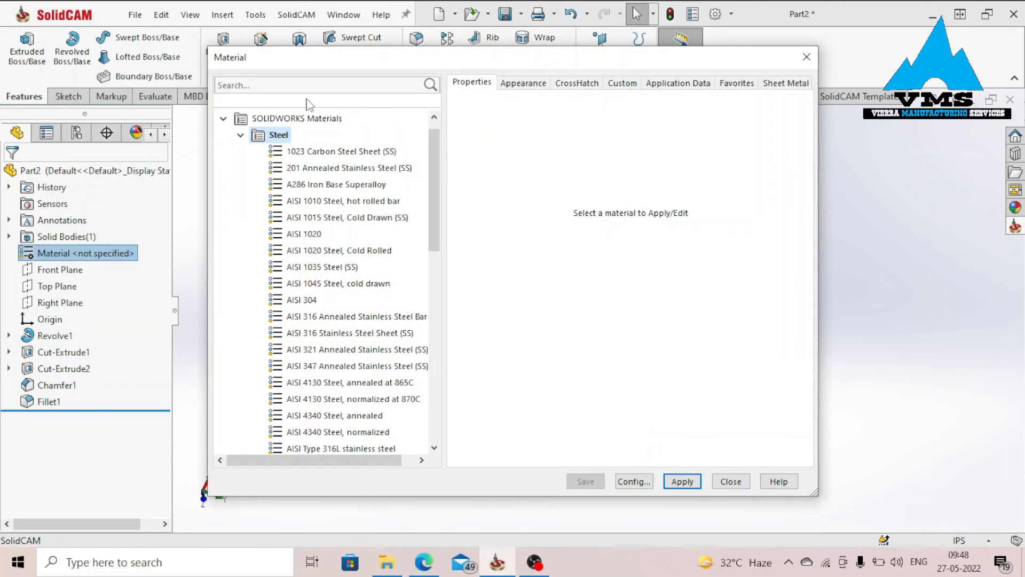
click(305, 88)
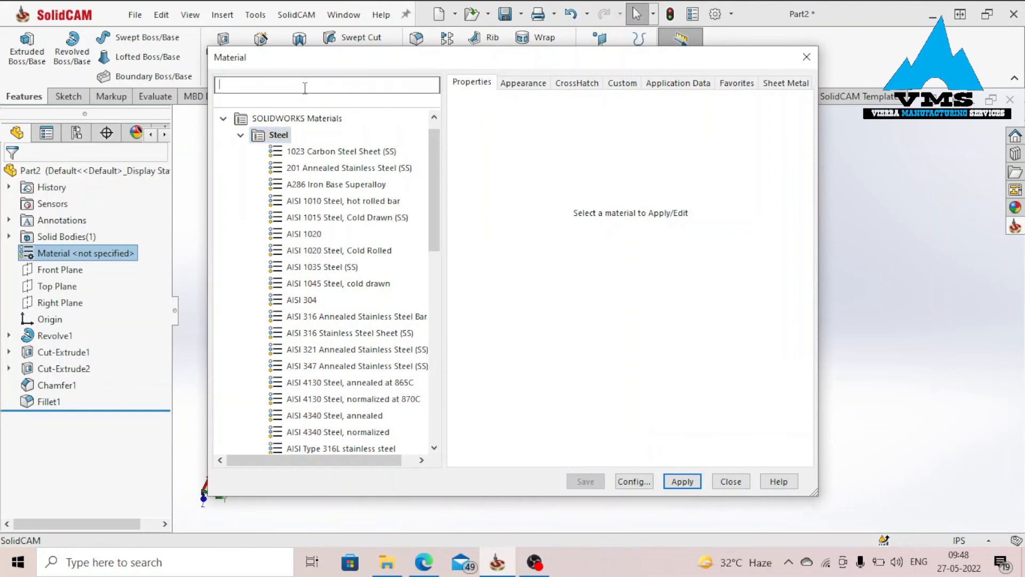
text(6061)
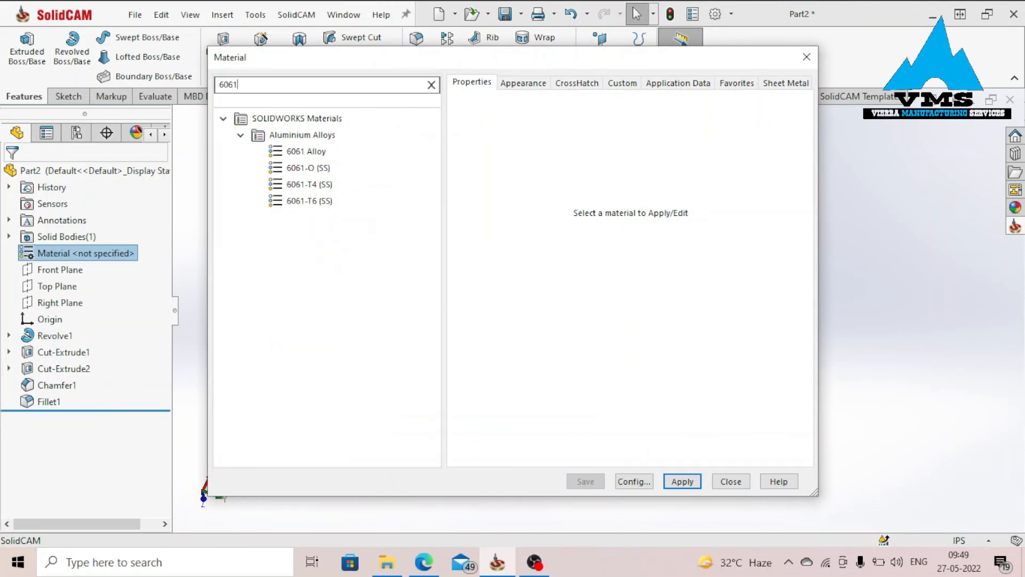
click(317, 201)
click(682, 480)
click(730, 482)
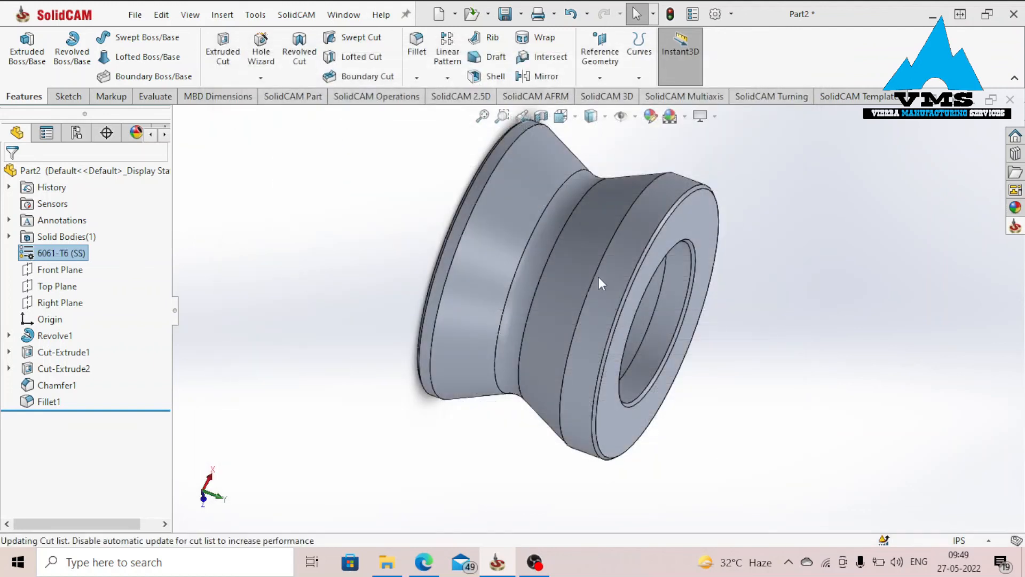